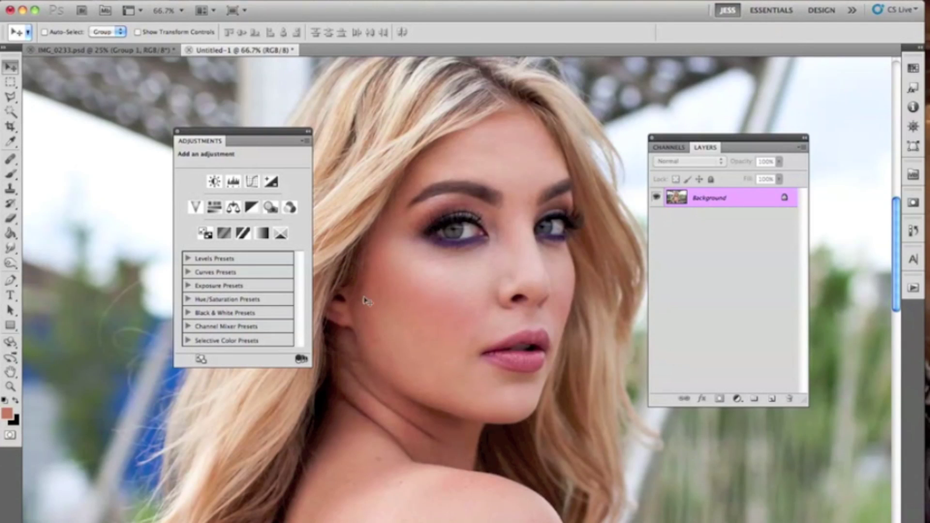
Reposition the floating Adjustments and Layers palettes beside the face and enlarge the portrait to 100%
{"action": "left_click_drag", "start_coordinate": [258, 142], "coordinate": [170, 184]}
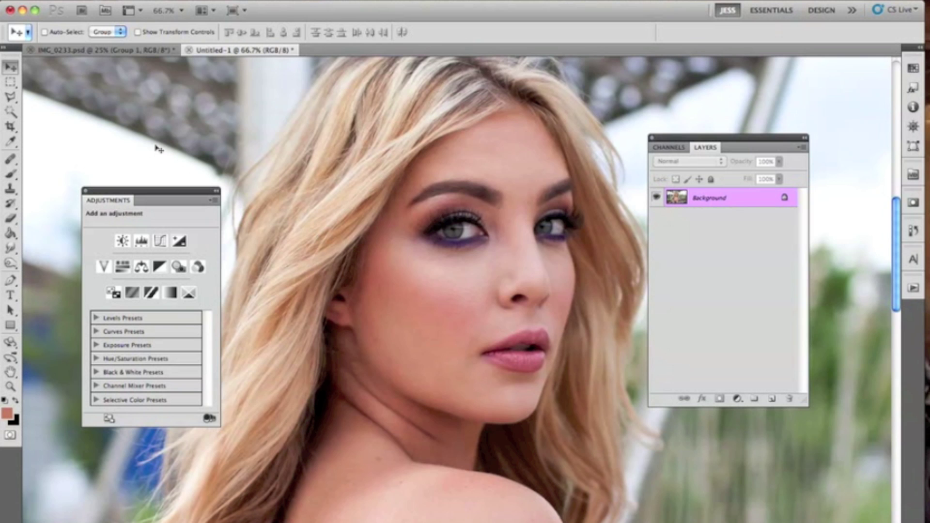
{"action": "left_click_drag", "start_coordinate": [673, 141], "coordinate": [664, 166]}
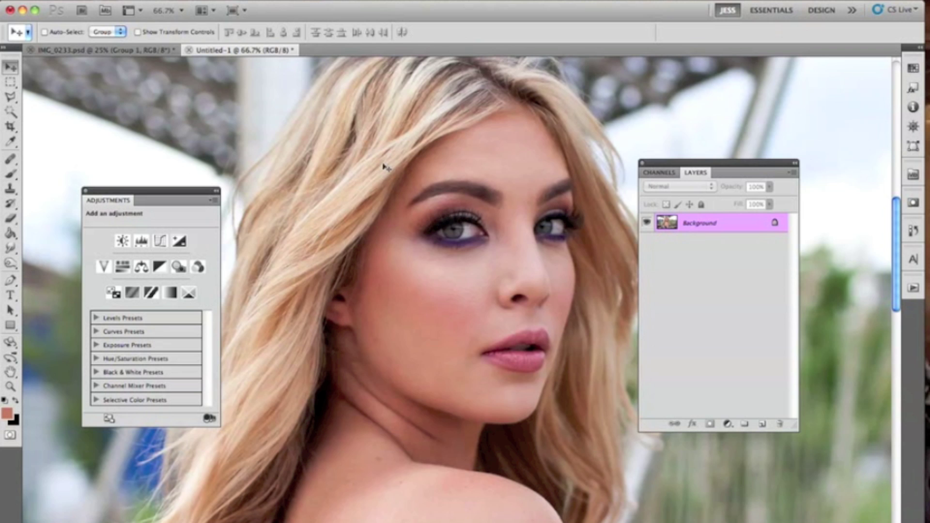
{"action": "key", "text": "super+plus"}
{"action": "key", "text": "super+plus"}
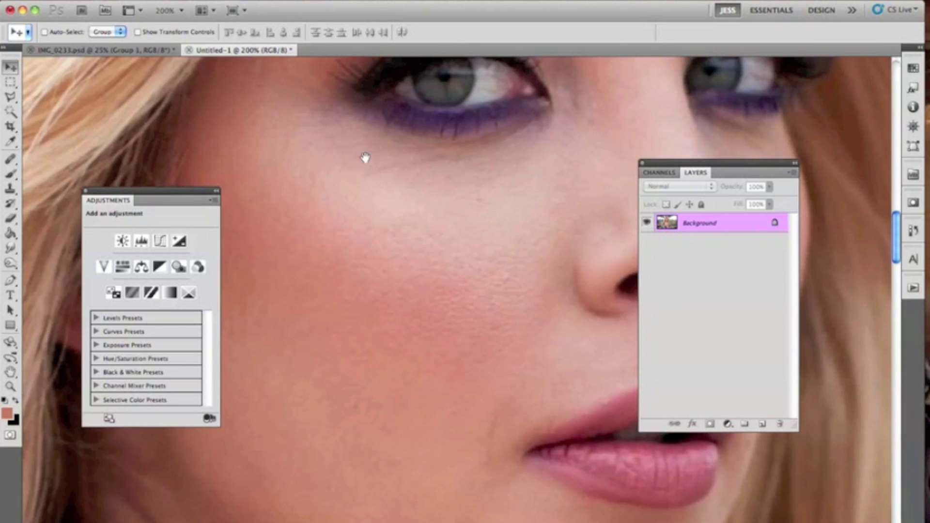
{"action": "left_click_drag", "start_coordinate": [366, 158], "coordinate": [332, 296]}
{"action": "key", "text": "ctrl+minus"}
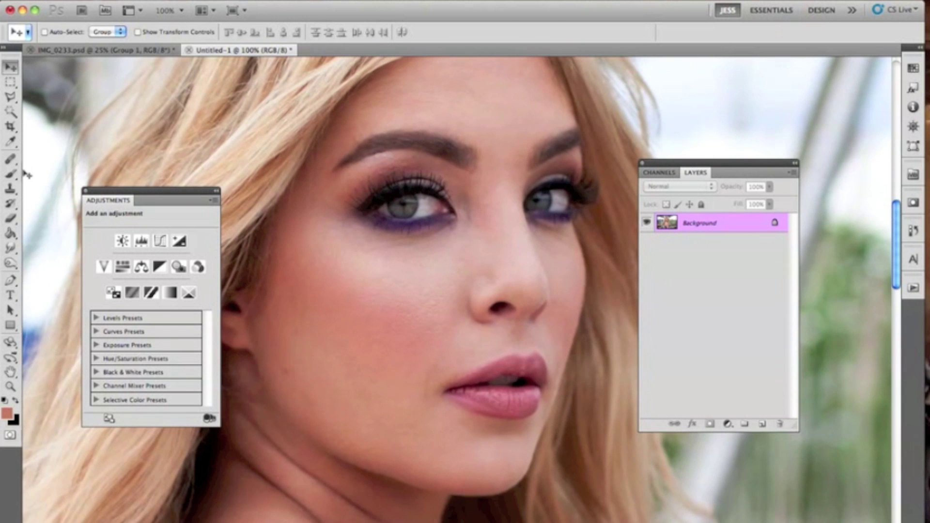
Set up a size 30 Brush with the default black and white colours and enter Quick Mask mode
{"action": "left_click", "coordinate": [10, 113]}
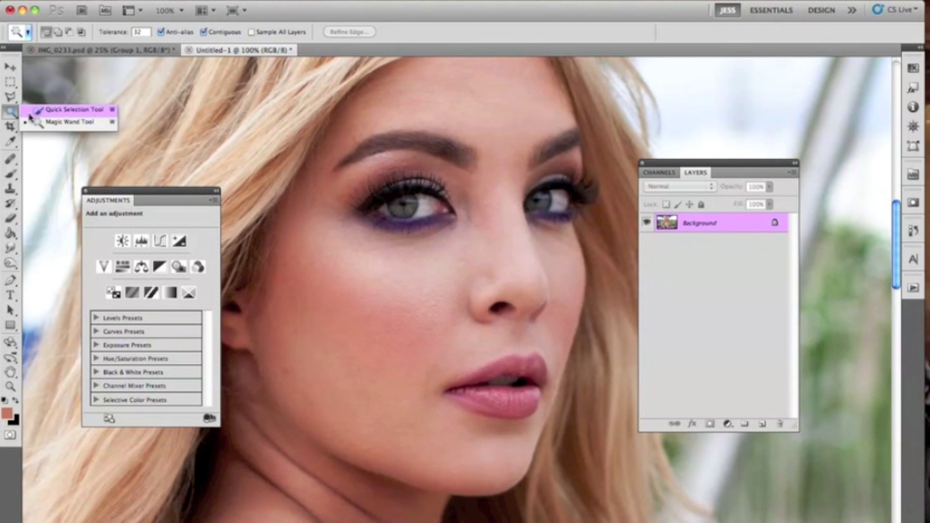
{"action": "left_click", "coordinate": [63, 122]}
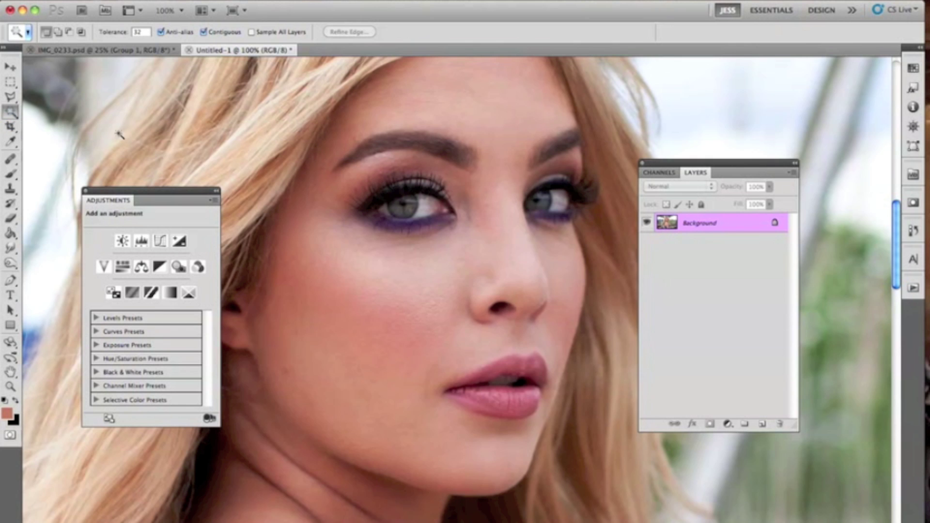
{"action": "left_click", "coordinate": [11, 174]}
{"action": "key", "text": "super+plus"}
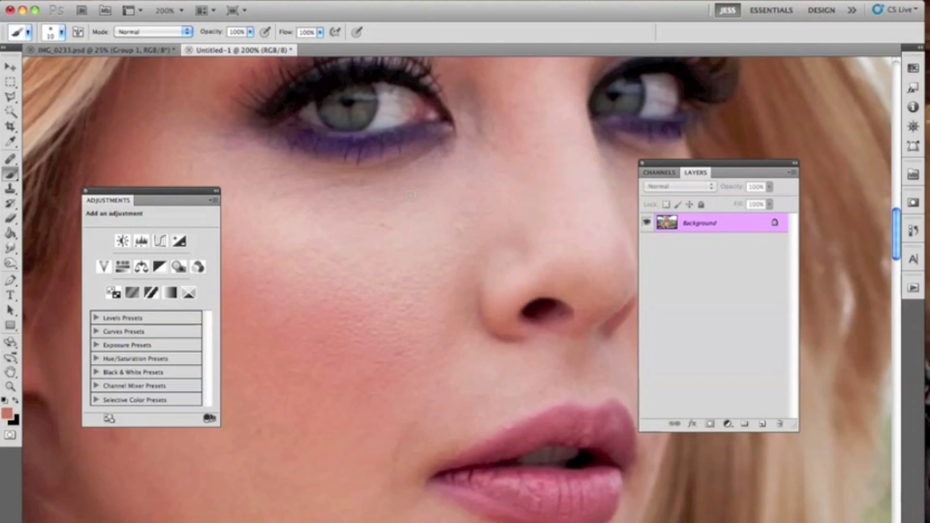
{"action": "left_click_drag", "start_coordinate": [290, 194], "coordinate": [325, 243]}
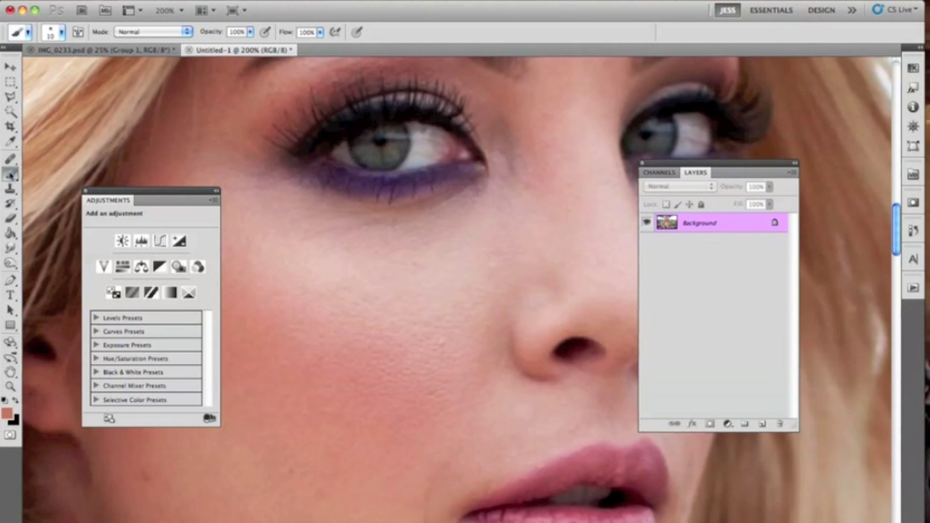
{"action": "left_click_drag", "start_coordinate": [10, 174], "coordinate": [31, 173]}
{"action": "key", "text": "super+minus"}
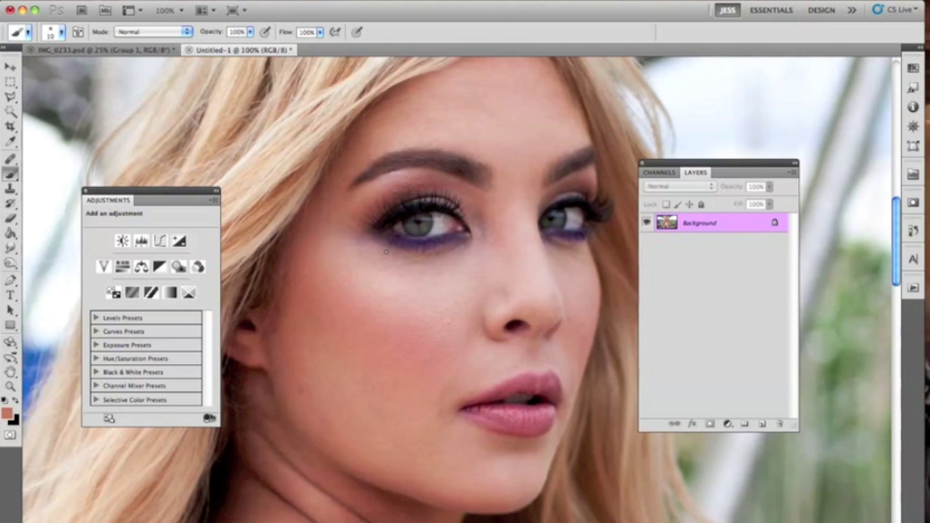
{"action": "key", "text": "bracketright"}
{"action": "key", "text": "bracketright"}
{"action": "key", "text": "d"}
{"action": "key", "text": "q"}
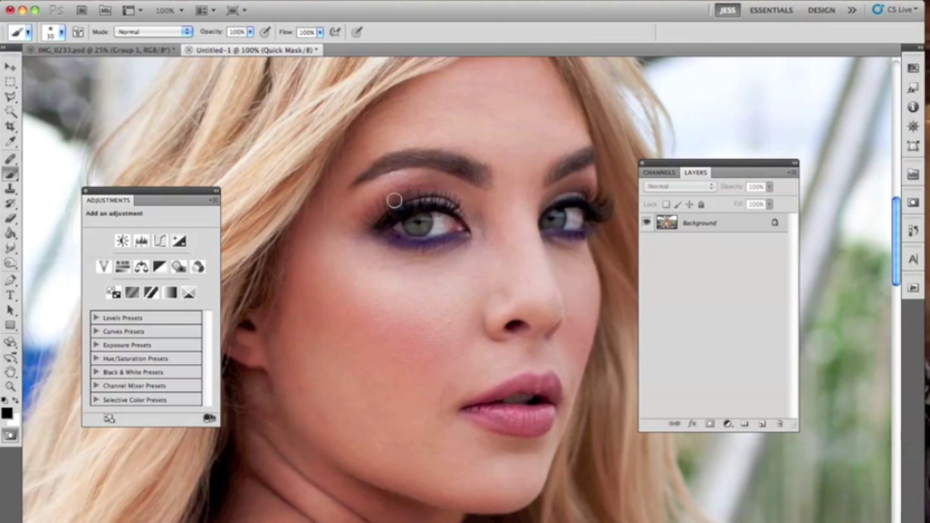
Paint the quick mask in black over the whole iris of the model's nearer eye
{"action": "key", "text": "bracketleft"}
{"action": "left_click", "coordinate": [409, 224]}
{"action": "mouse_move", "coordinate": [409, 224]}
{"action": "left_mouse_down"}
{"action": "mouse_move", "coordinate": [425, 230]}
{"action": "mouse_move", "coordinate": [424, 218]}
{"action": "mouse_move", "coordinate": [407, 224]}
{"action": "mouse_move", "coordinate": [422, 220]}
{"action": "mouse_move", "coordinate": [419, 231]}
{"action": "left_mouse_up"}
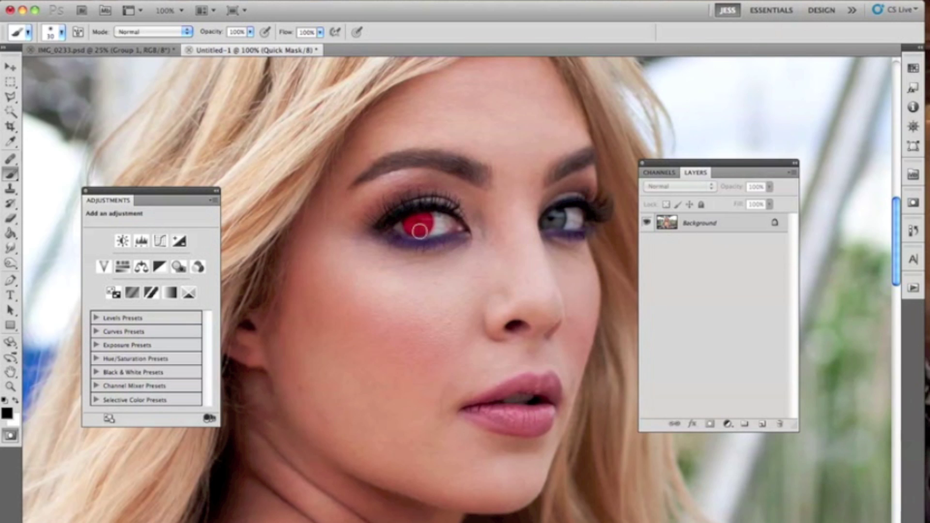
{"action": "key", "text": "x"}
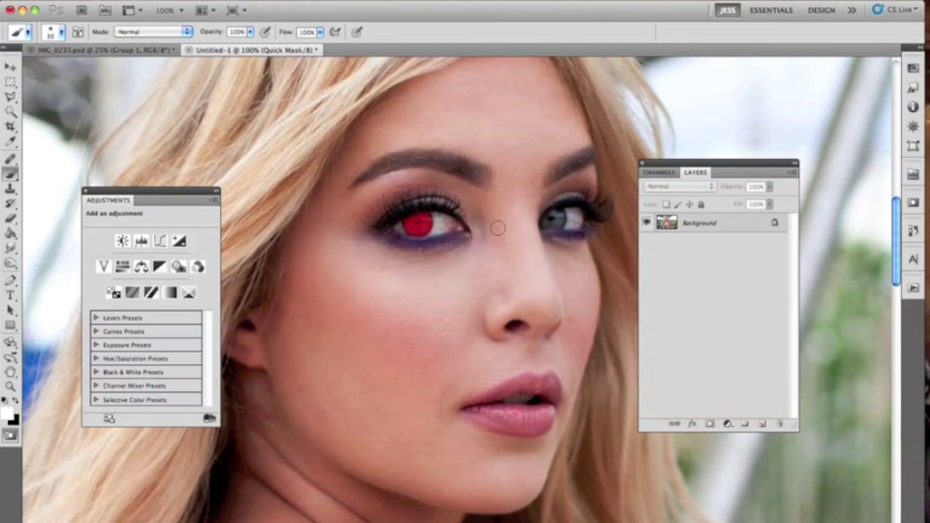
{"action": "key", "text": "x"}
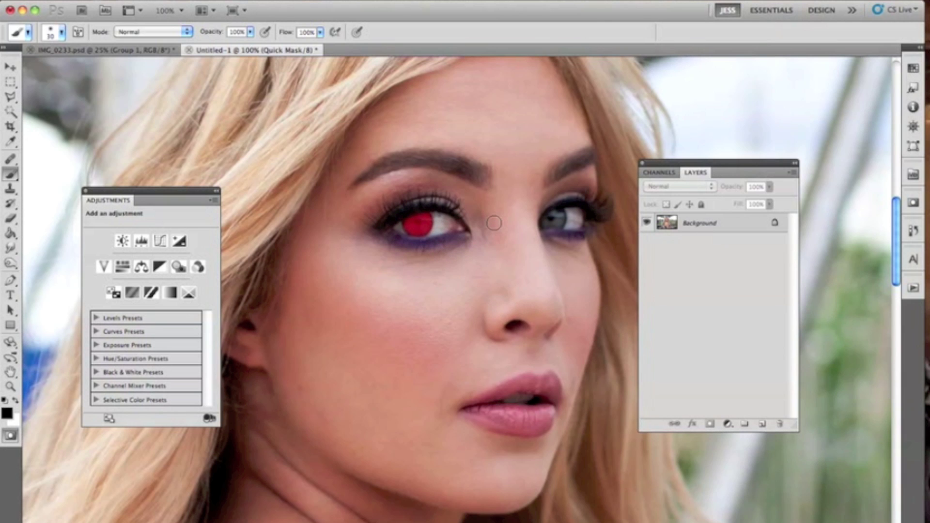
Reduce the brush size to 25 and paint the quick mask in black over the iris of the farther eye
{"action": "key", "text": "x"}
{"action": "key", "text": "bracketleft"}
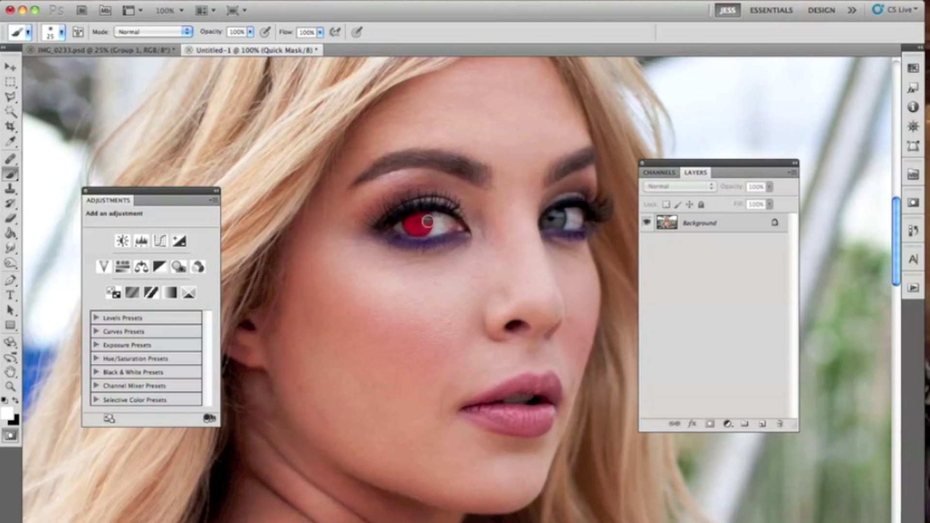
{"action": "key", "text": "x"}
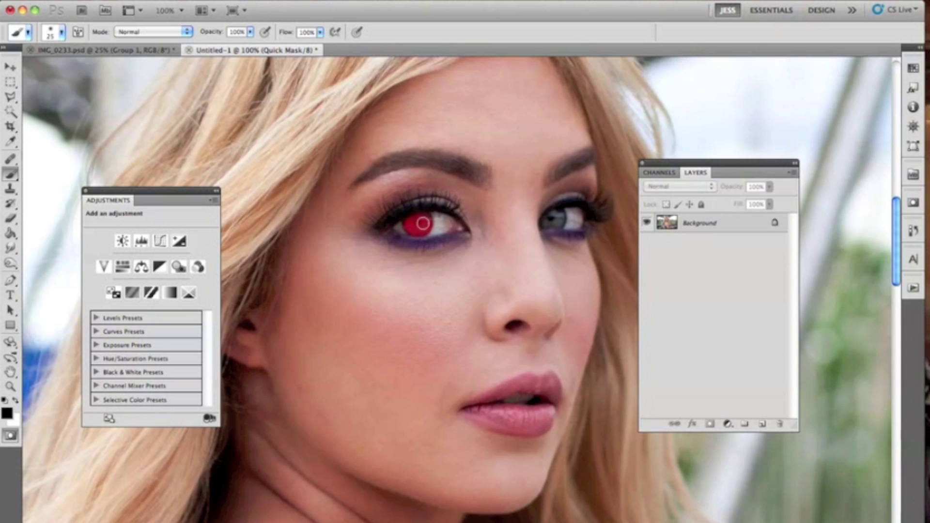
{"action": "left_click", "coordinate": [560, 214]}
{"action": "mouse_move", "coordinate": [560, 214]}
{"action": "left_mouse_down"}
{"action": "mouse_move", "coordinate": [562, 223]}
{"action": "mouse_move", "coordinate": [557, 212]}
{"action": "mouse_move", "coordinate": [554, 221]}
{"action": "mouse_move", "coordinate": [560, 213]}
{"action": "left_mouse_up"}
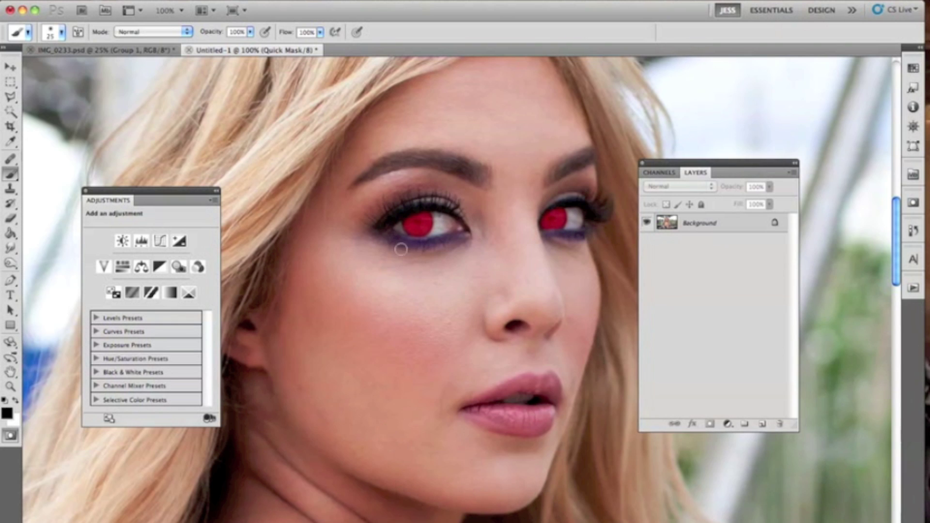
Leave Quick Mask mode to turn the painted irises into a selection, and switch to the Move tool
{"action": "scroll", "coordinate": [474, 272], "scroll_direction": "down", "scroll_amount": 3}
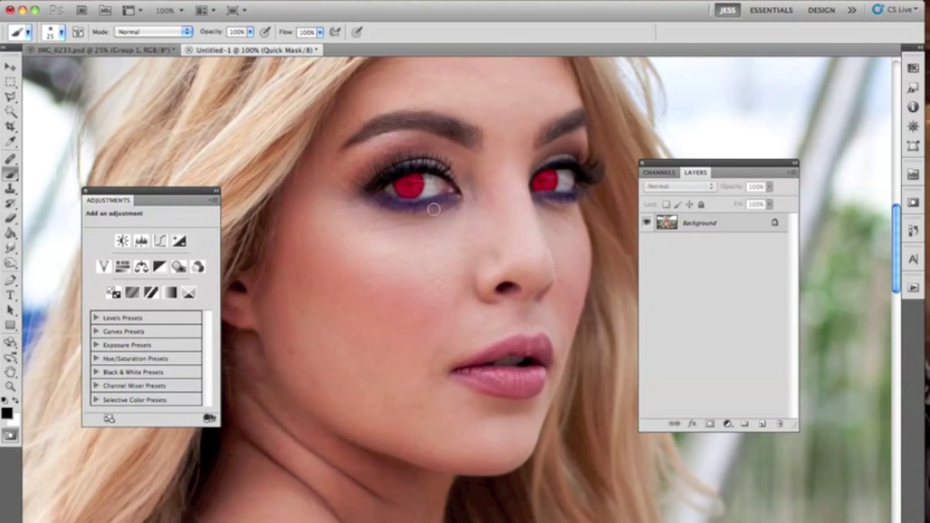
{"action": "left_click_drag", "start_coordinate": [443, 225], "coordinate": [446, 255]}
{"action": "left_click_drag", "start_coordinate": [425, 295], "coordinate": [420, 285]}
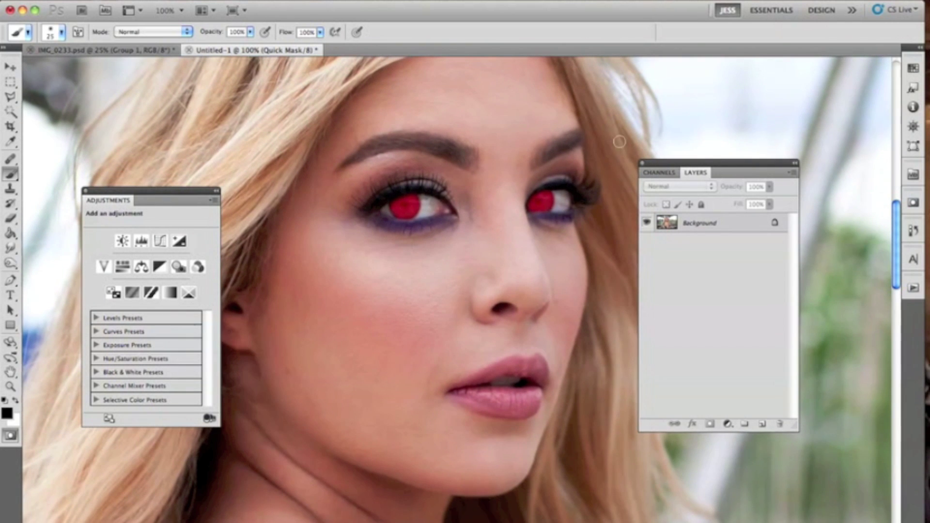
{"action": "key", "text": "q"}
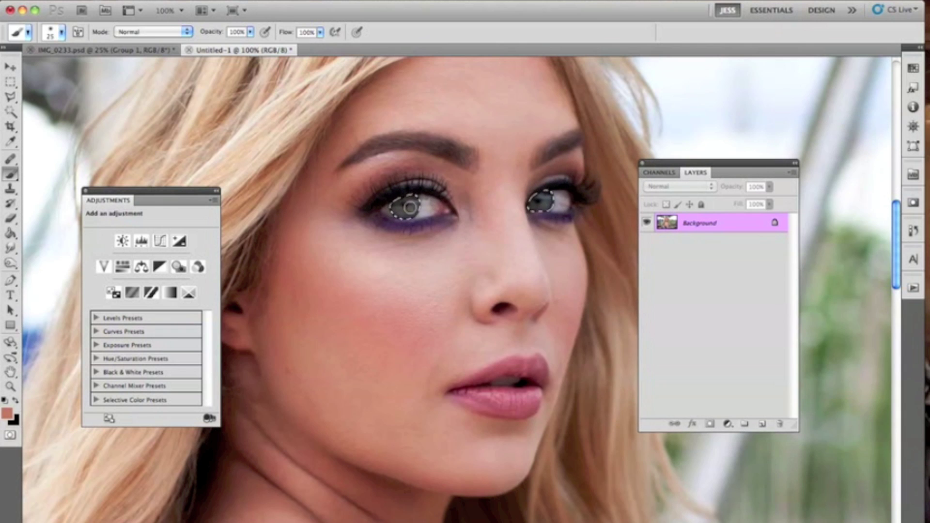
{"action": "key", "text": "v"}
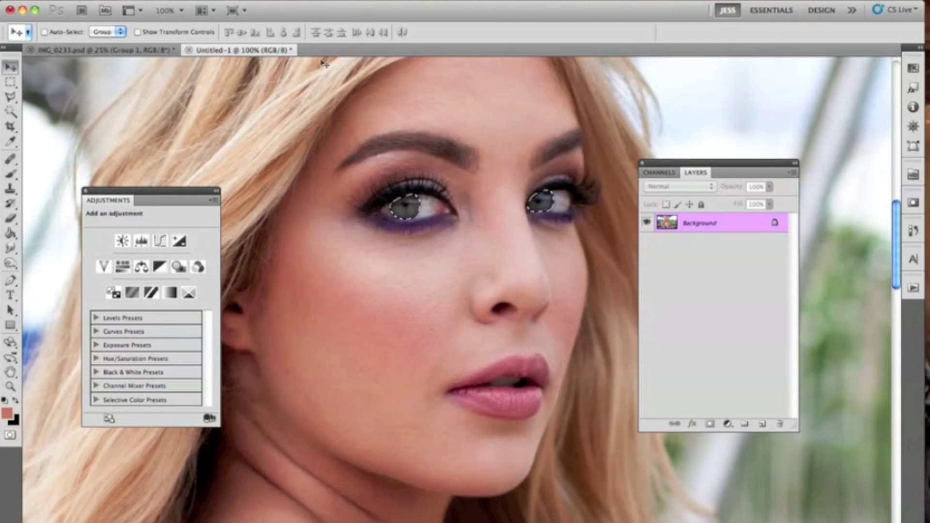
Add a Hue/Saturation adjustment layer from the iris selection, keeping the default name, Normal mode and 100% opacity
{"action": "left_click", "coordinate": [210, 1]}
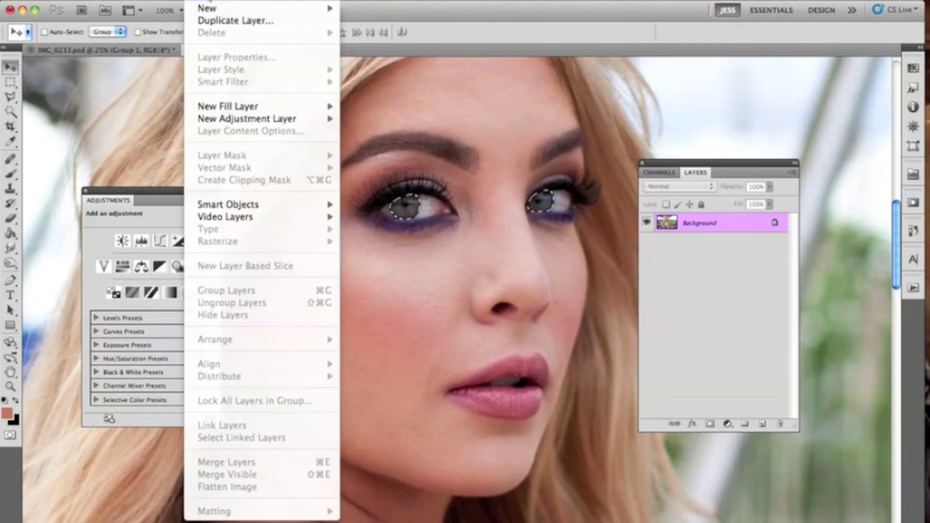
{"action": "mouse_move", "coordinate": [306, 119]}
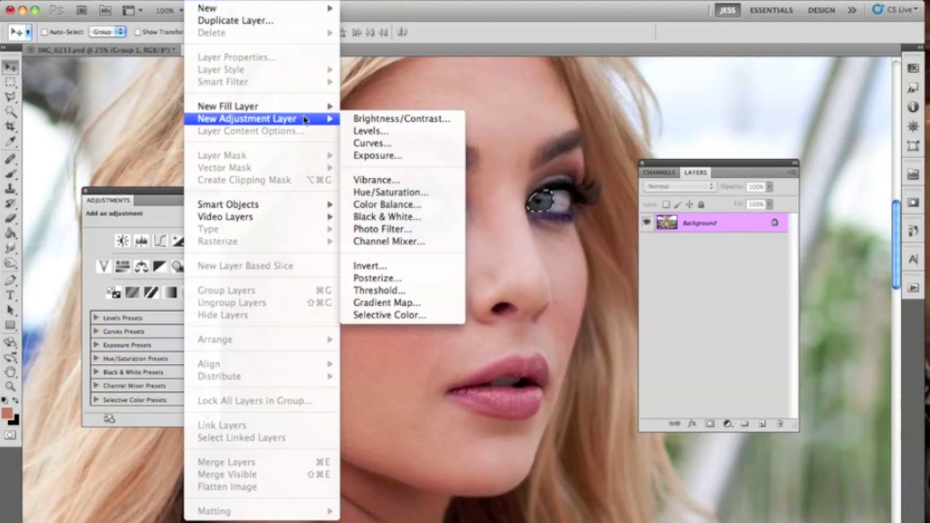
{"action": "left_click", "coordinate": [391, 192]}
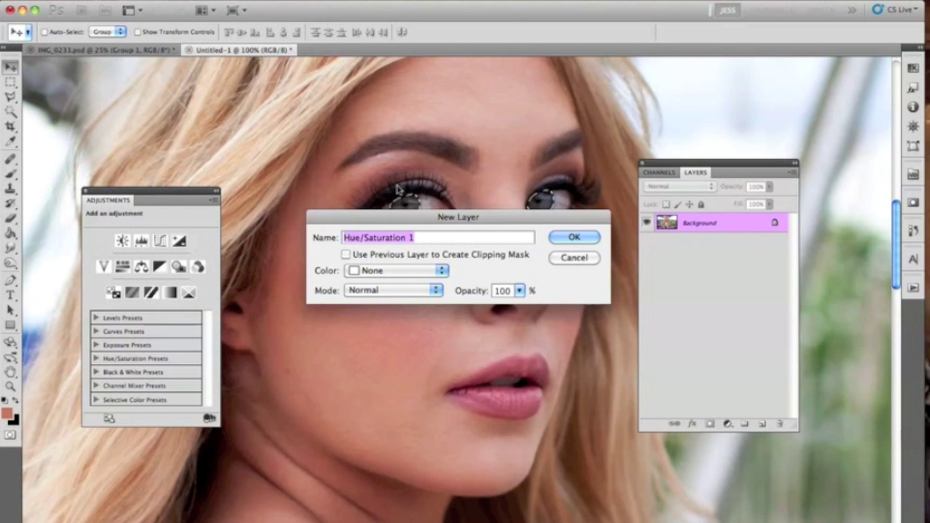
{"action": "left_click", "coordinate": [594, 236]}
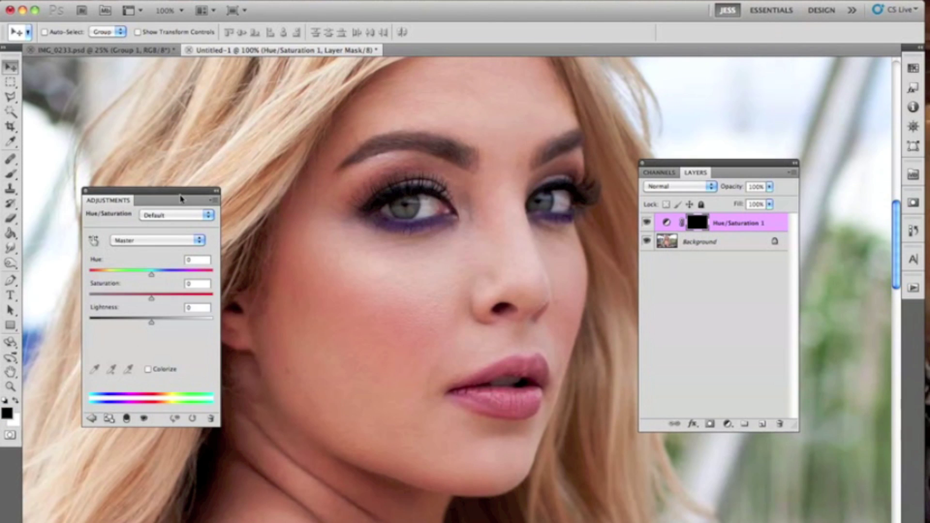
Turn on Colorize for the irises' Hue/Saturation adjustment with a hue of 17
{"action": "left_click_drag", "start_coordinate": [183, 196], "coordinate": [210, 173]}
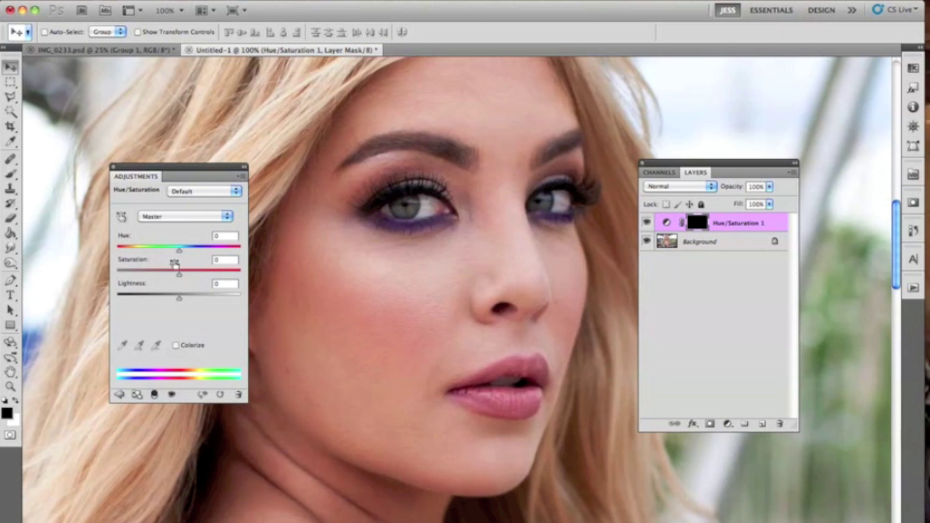
{"action": "left_click_drag", "start_coordinate": [130, 255], "coordinate": [175, 257]}
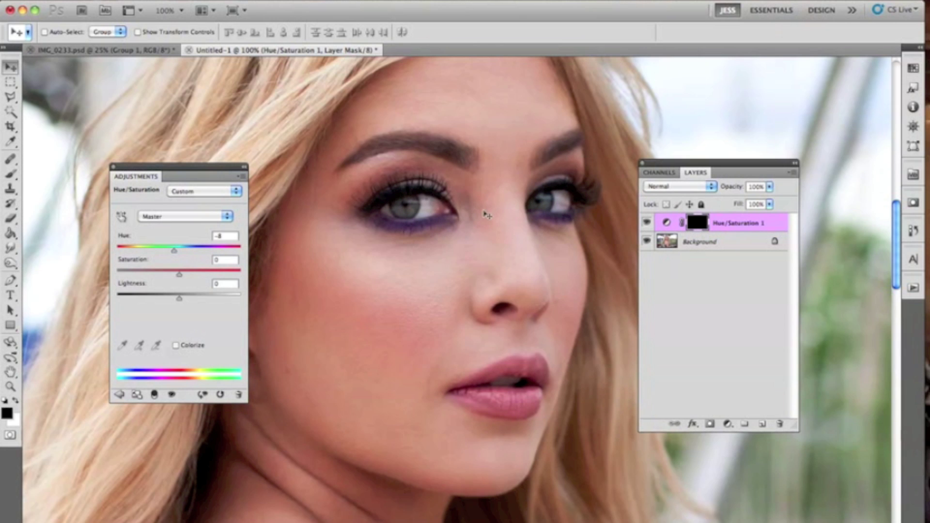
{"action": "left_click", "coordinate": [182, 346]}
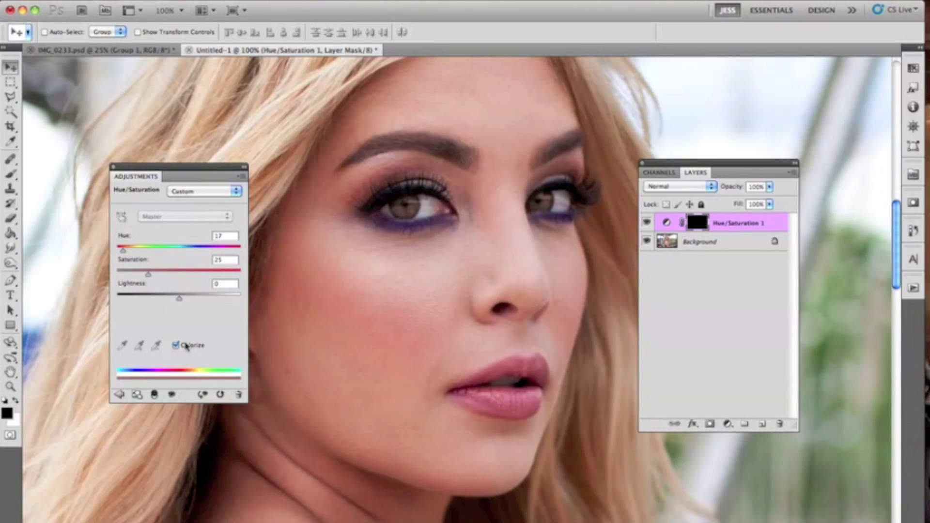
{"action": "mouse_move", "coordinate": [124, 253]}
{"action": "left_mouse_down"}
{"action": "mouse_move", "coordinate": [145, 252]}
{"action": "mouse_move", "coordinate": [124, 251]}
{"action": "mouse_move", "coordinate": [123, 263]}
{"action": "left_mouse_up"}
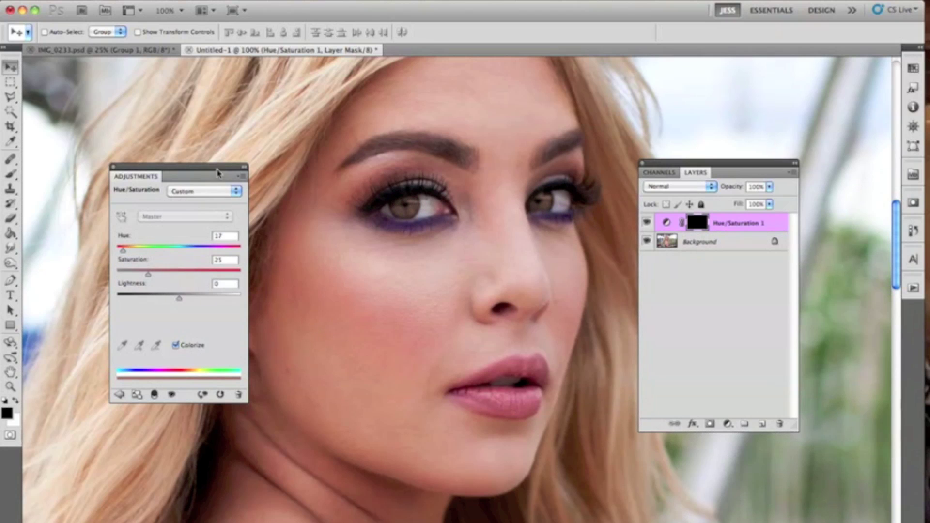
Set the saturation of the colorized irises to 26
{"action": "left_click_drag", "start_coordinate": [228, 177], "coordinate": [261, 165]}
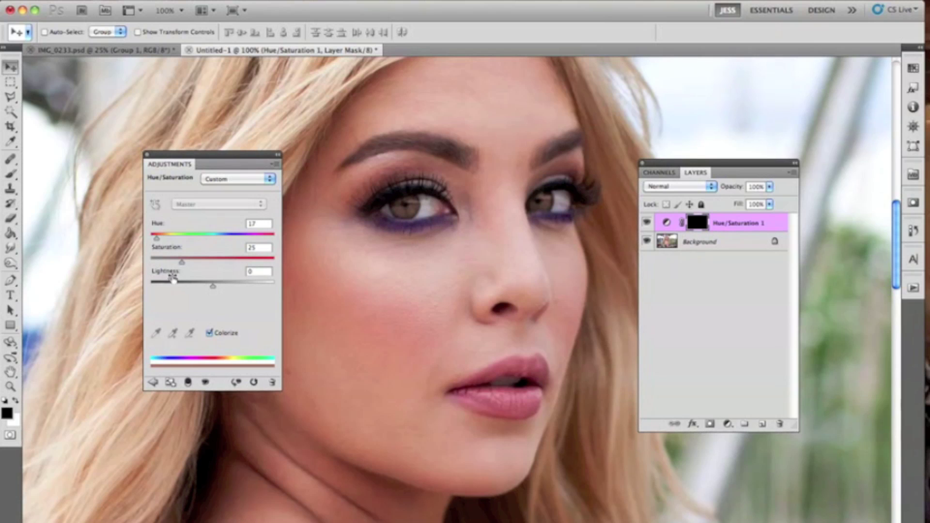
{"action": "left_click_drag", "start_coordinate": [182, 262], "coordinate": [174, 264]}
{"action": "mouse_move", "coordinate": [183, 267]}
{"action": "left_mouse_down"}
{"action": "mouse_move", "coordinate": [213, 267]}
{"action": "mouse_move", "coordinate": [199, 267]}
{"action": "left_mouse_up"}
{"action": "mouse_move", "coordinate": [193, 263]}
{"action": "left_mouse_down"}
{"action": "mouse_move", "coordinate": [213, 266]}
{"action": "mouse_move", "coordinate": [179, 270]}
{"action": "left_mouse_up"}
{"action": "left_click_drag", "start_coordinate": [182, 270], "coordinate": [180, 270]}
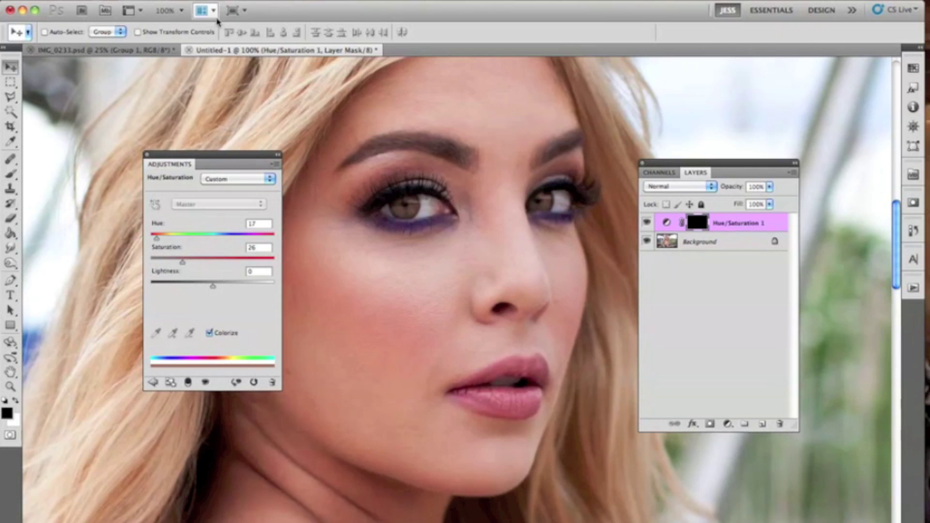
Add a Curves adjustment layer with default settings and clip it to the Hue/Saturation layer below
{"action": "left_click", "coordinate": [198, 1]}
{"action": "mouse_move", "coordinate": [291, 119]}
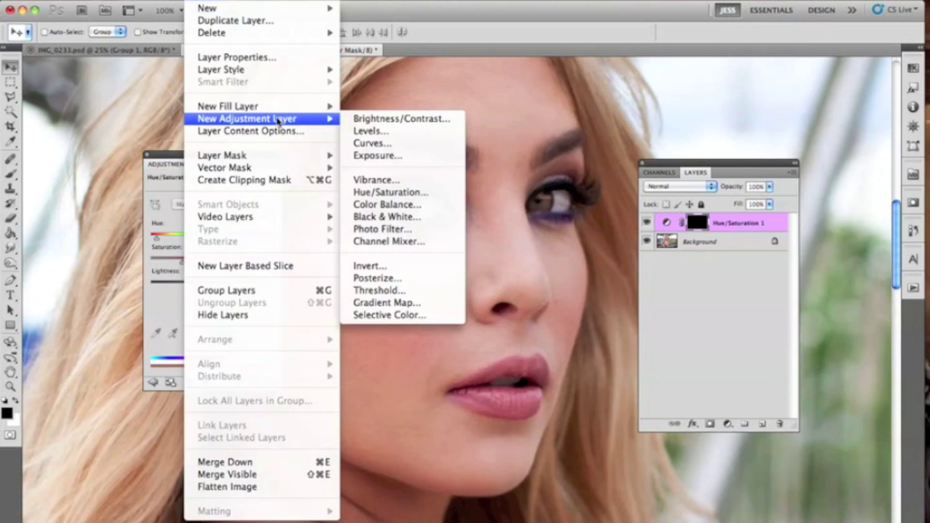
{"action": "left_click", "coordinate": [377, 144]}
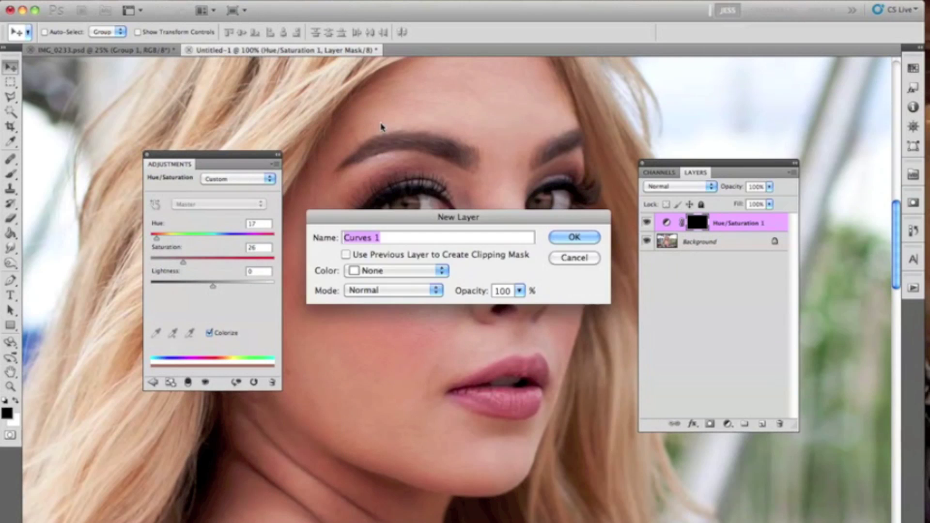
{"action": "key", "text": "Return"}
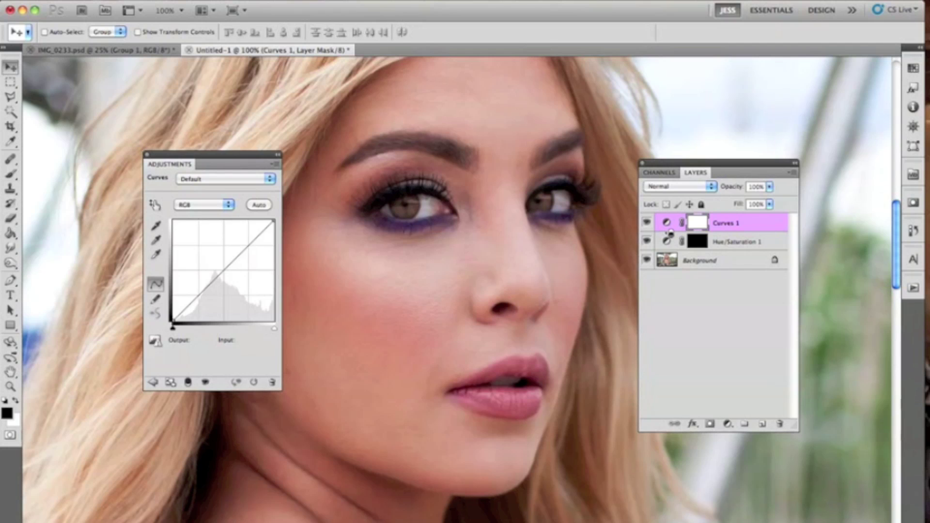
{"action": "left_click", "coordinate": [671, 232], "text": "alt"}
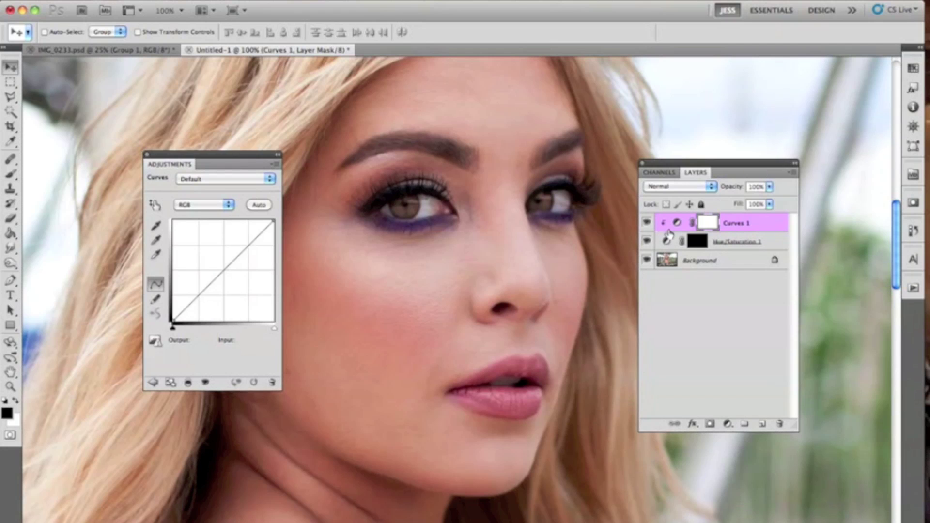
Shape the clipped RGB curve into a gentle S with a shadow point at input 93, output 66 and a second point in the highlights
{"action": "mouse_move", "coordinate": [207, 289]}
{"action": "left_mouse_down"}
{"action": "mouse_move", "coordinate": [220, 301]}
{"action": "mouse_move", "coordinate": [187, 262]}
{"action": "mouse_move", "coordinate": [219, 287]}
{"action": "mouse_move", "coordinate": [200, 274]}
{"action": "mouse_move", "coordinate": [220, 291]}
{"action": "mouse_move", "coordinate": [212, 294]}
{"action": "left_mouse_up"}
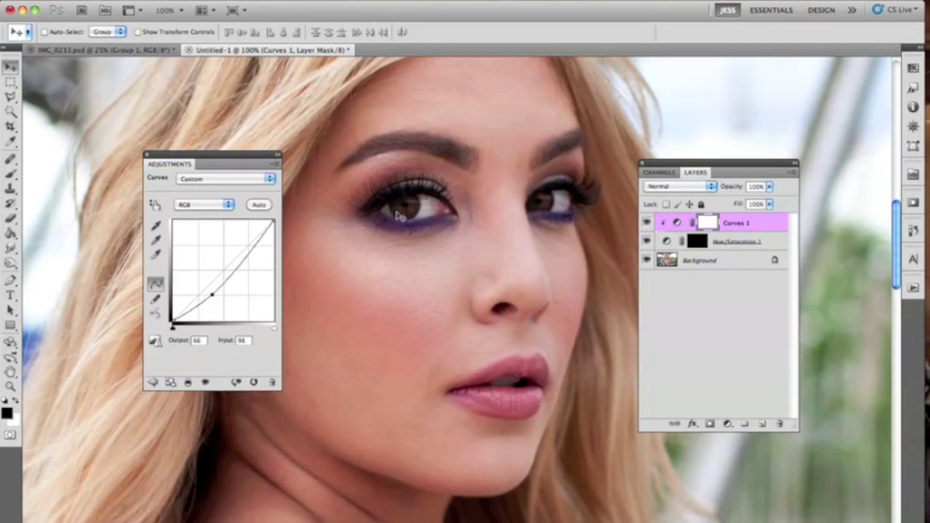
{"action": "left_click", "coordinate": [244, 261]}
{"action": "left_click_drag", "start_coordinate": [242, 259], "coordinate": [240, 258]}
{"action": "left_click_drag", "start_coordinate": [212, 294], "coordinate": [210, 296]}
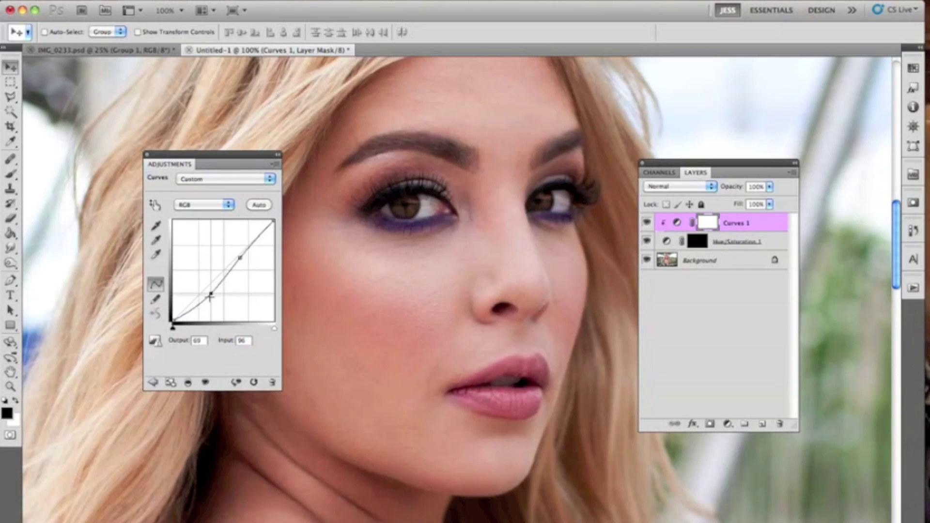
{"action": "left_click_drag", "start_coordinate": [239, 258], "coordinate": [237, 258]}
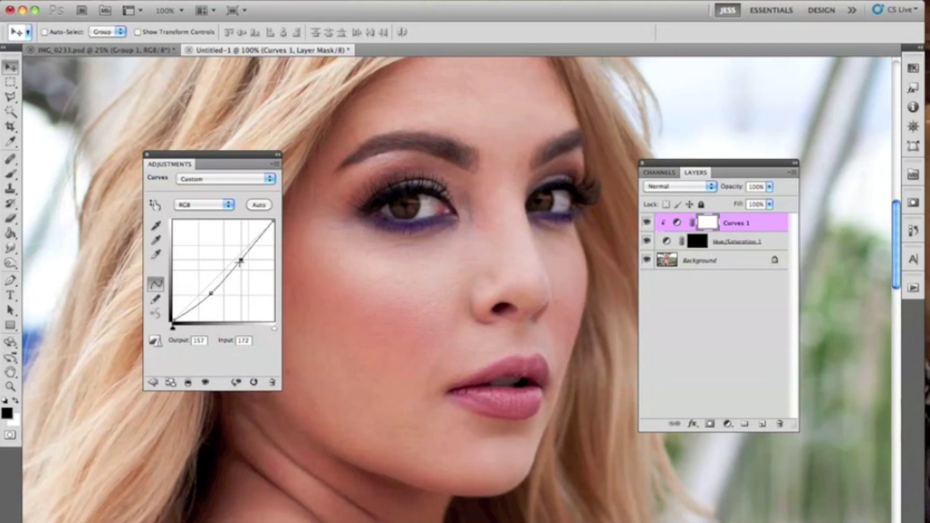
{"action": "left_click_drag", "start_coordinate": [211, 294], "coordinate": [210, 294]}
Change the irises to blue in the Hue/Saturation layer with hue 204 and saturation 19
{"action": "key", "text": "super+minus"}
{"action": "key", "text": "super+minus"}
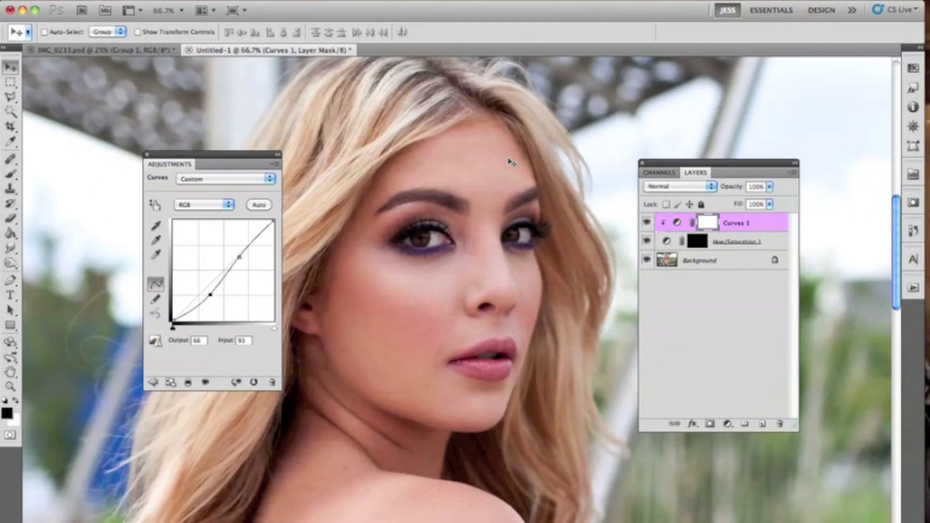
{"action": "key", "text": "super+minus"}
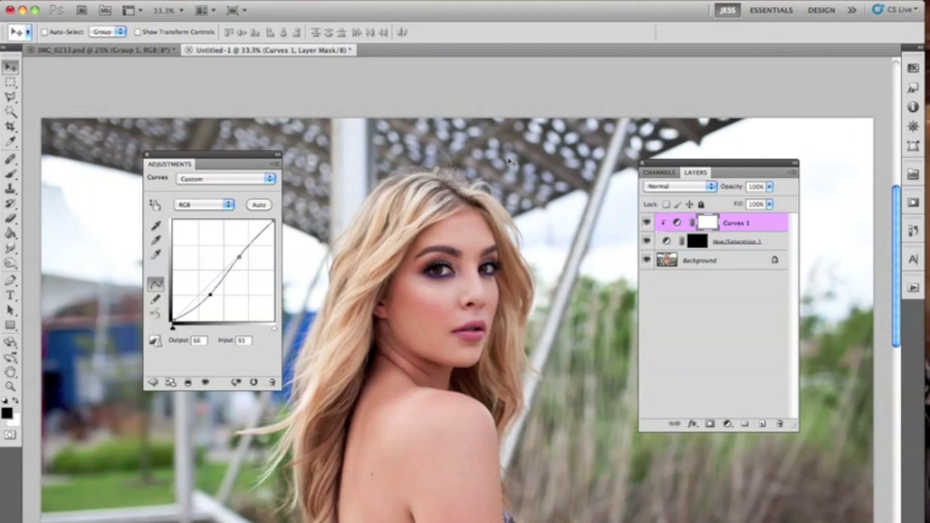
{"action": "scroll", "coordinate": [510, 161], "scroll_direction": "down", "scroll_amount": 3}
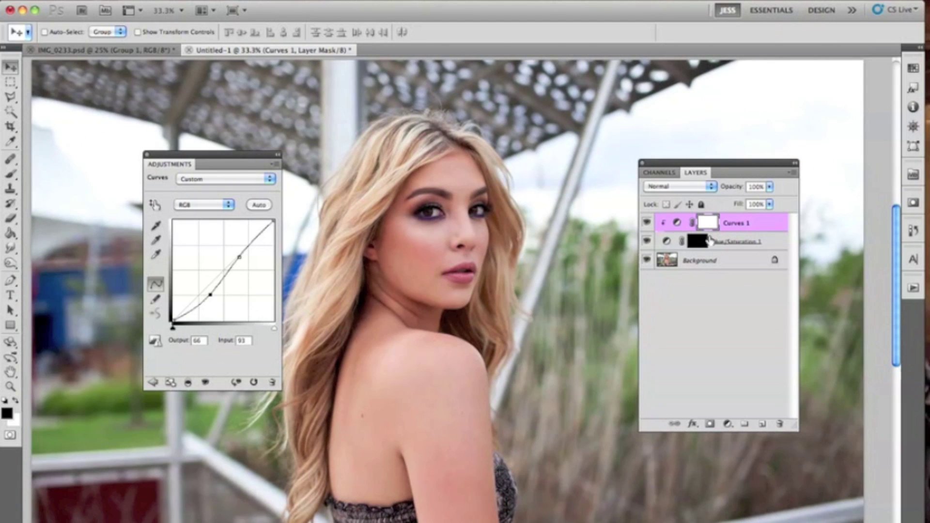
{"action": "left_click", "coordinate": [769, 240]}
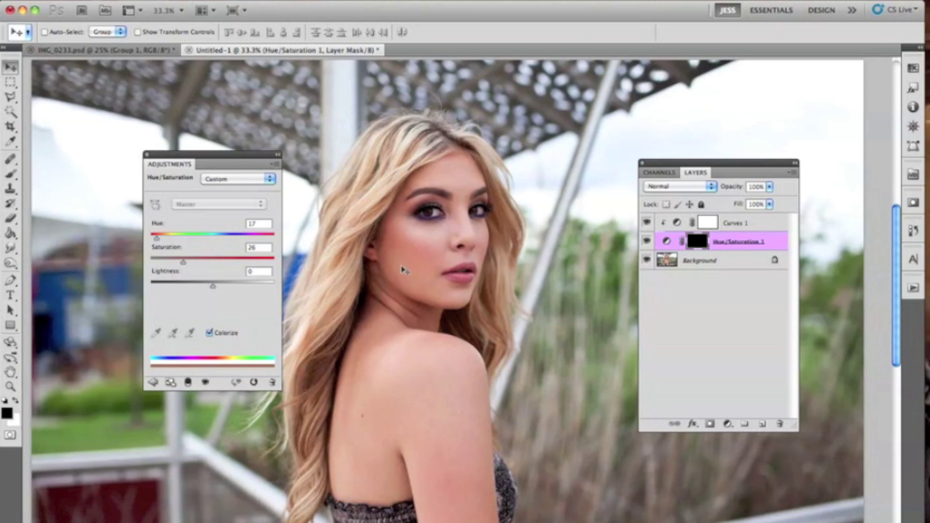
{"action": "key", "text": "super+plus"}
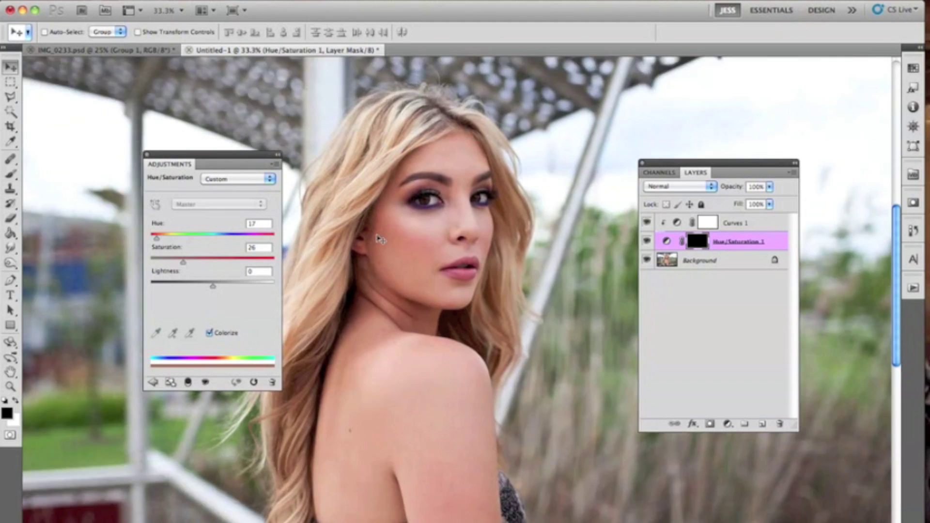
{"action": "key", "text": "super+equal"}
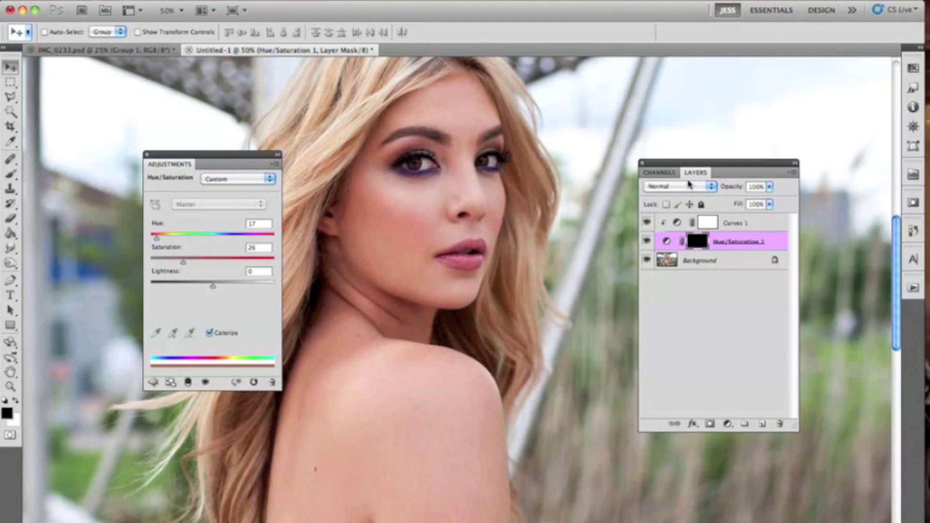
{"action": "left_click_drag", "start_coordinate": [159, 241], "coordinate": [221, 239]}
{"action": "key", "text": "super+plus"}
{"action": "left_click_drag", "start_coordinate": [362, 191], "coordinate": [362, 241]}
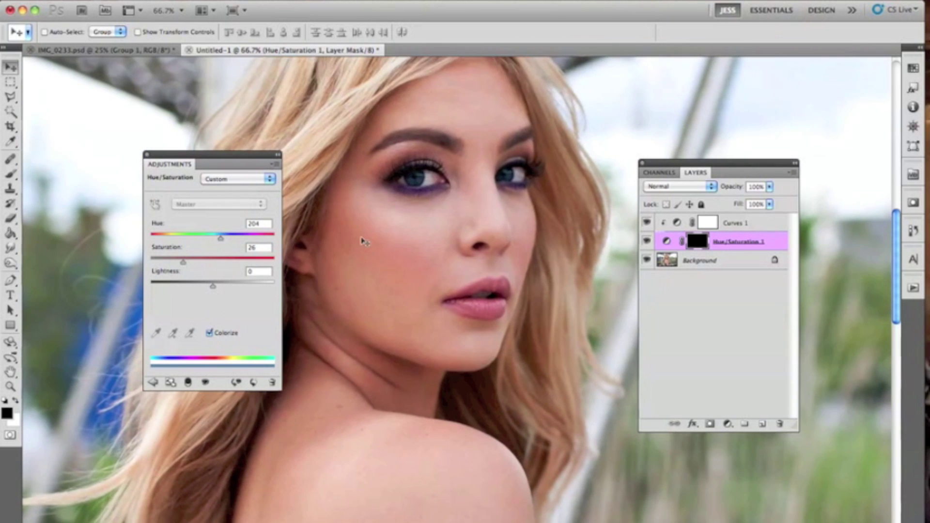
{"action": "key", "text": "super+plus"}
{"action": "left_click_drag", "start_coordinate": [337, 178], "coordinate": [390, 236]}
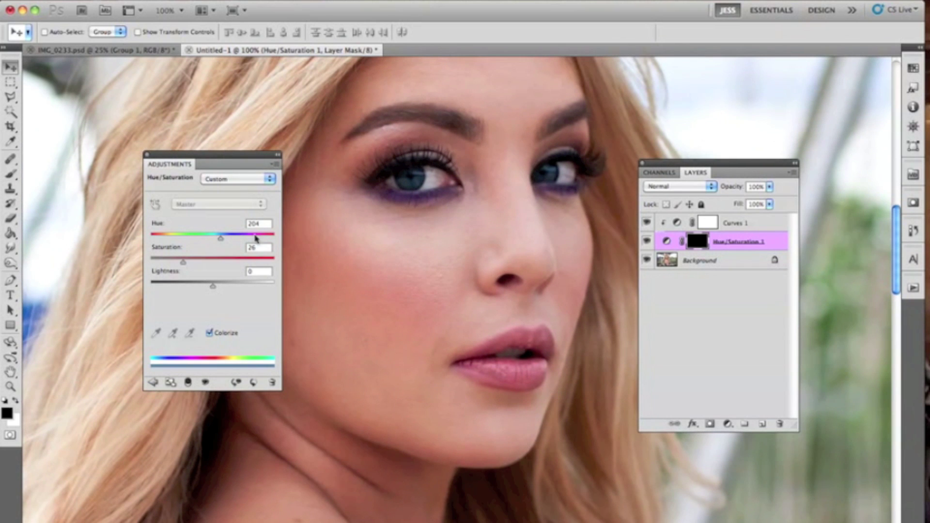
{"action": "left_click_drag", "start_coordinate": [184, 263], "coordinate": [176, 265]}
Create a new layer named Orange above the Curves layer, in Normal mode at 100% opacity
{"action": "left_click", "coordinate": [737, 224]}
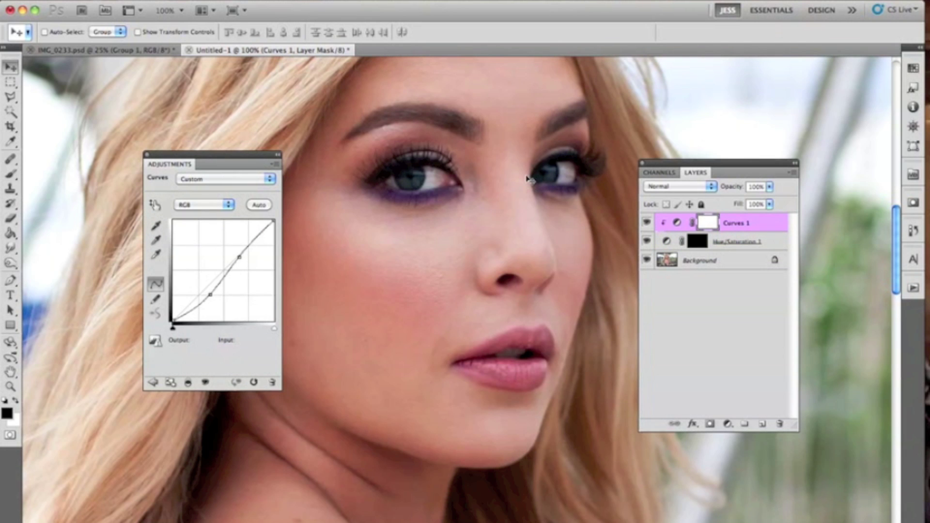
{"action": "key", "text": "super+shift+n"}
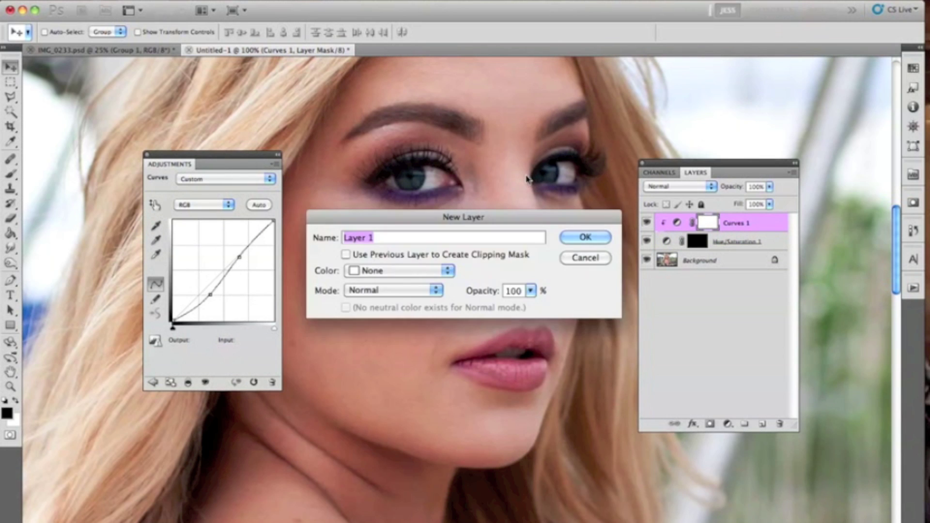
{"action": "type", "text": "Orange"}
{"action": "key", "text": "Return"}
Choose the Brush tool and set the foreground colour to light orange #e9b980
{"action": "left_click", "coordinate": [10, 174]}
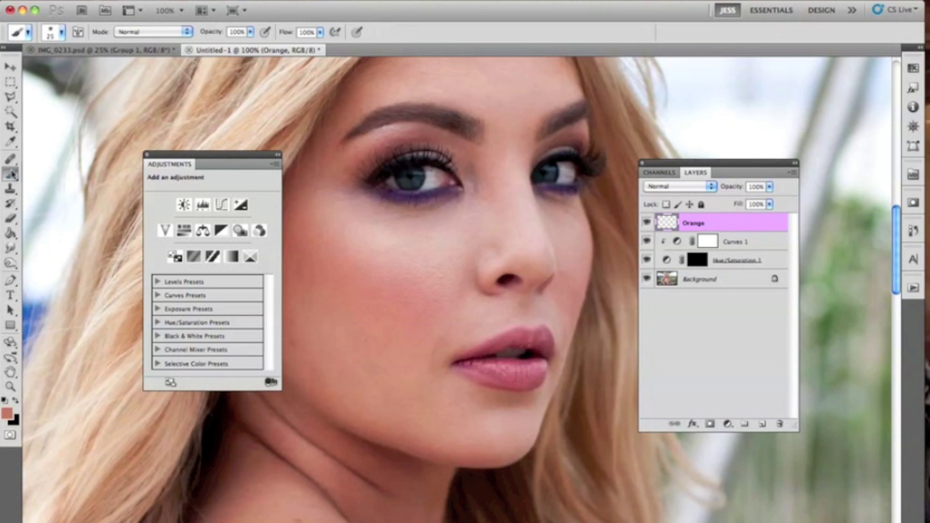
{"action": "left_click", "coordinate": [7, 412]}
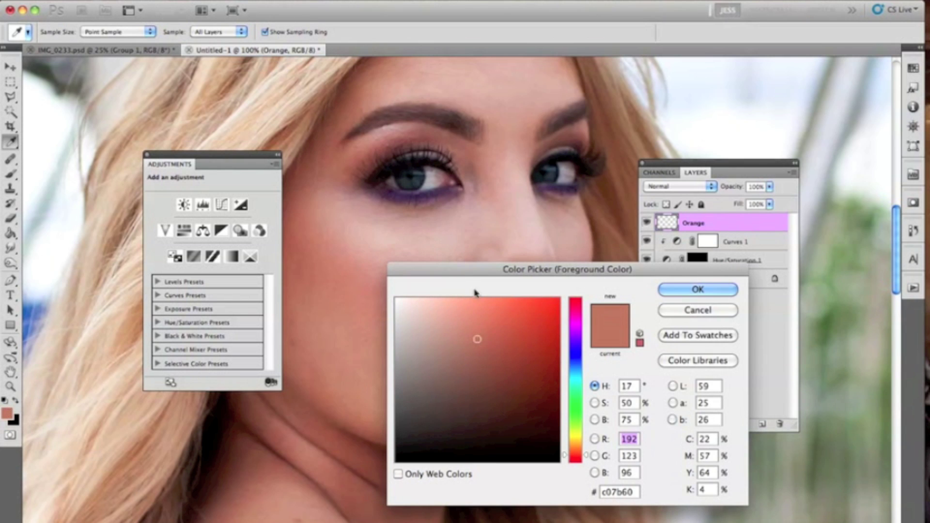
{"action": "left_click", "coordinate": [468, 308]}
{"action": "left_click_drag", "start_coordinate": [569, 455], "coordinate": [571, 447]}
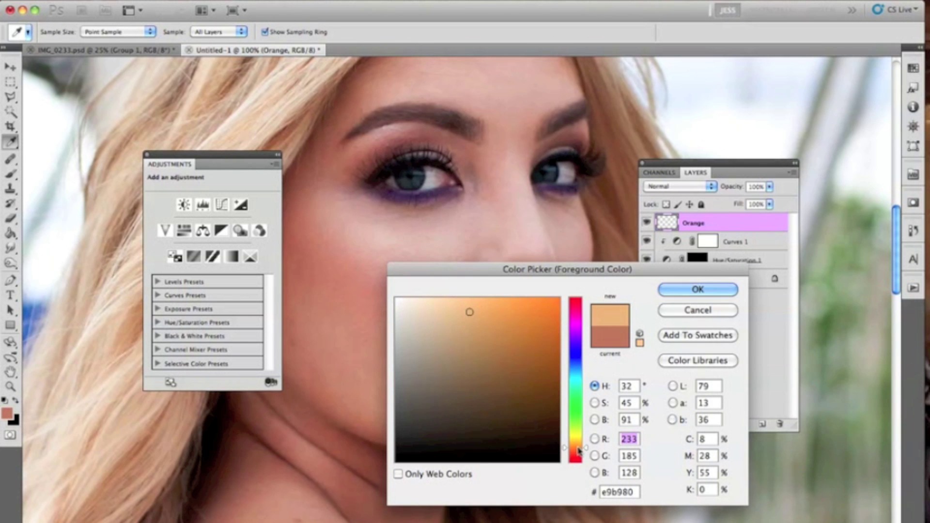
{"action": "left_click", "coordinate": [675, 291]}
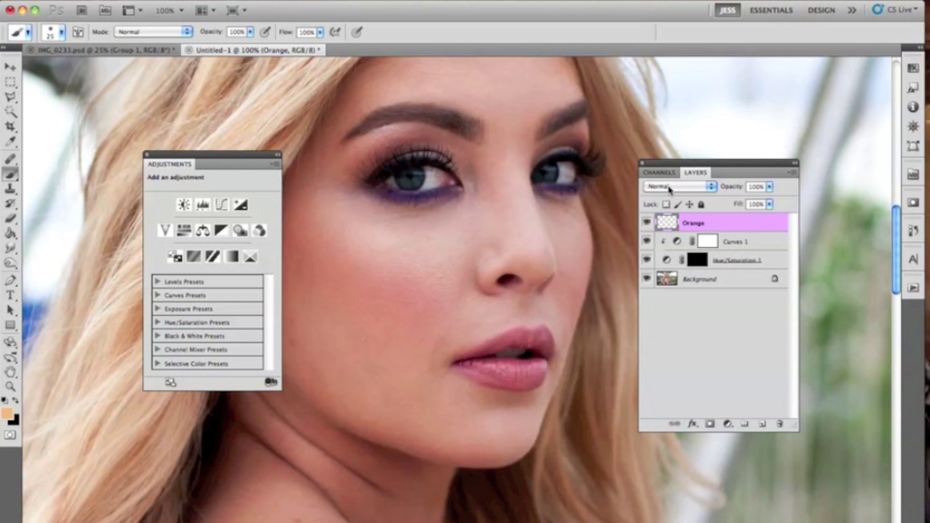
Set the Orange layer to Overlay and paint over both irises with a size 30 brush at 11% opacity
{"action": "left_click", "coordinate": [670, 189]}
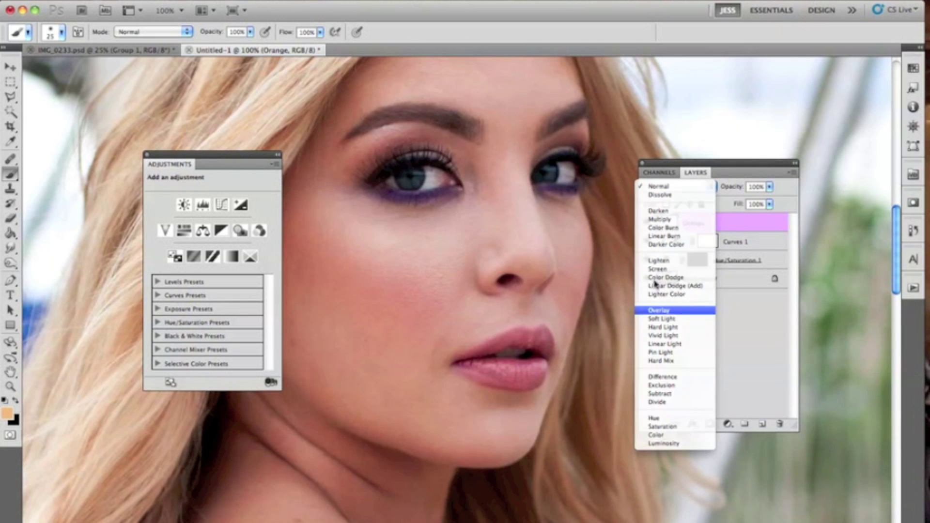
{"action": "left_click", "coordinate": [660, 310]}
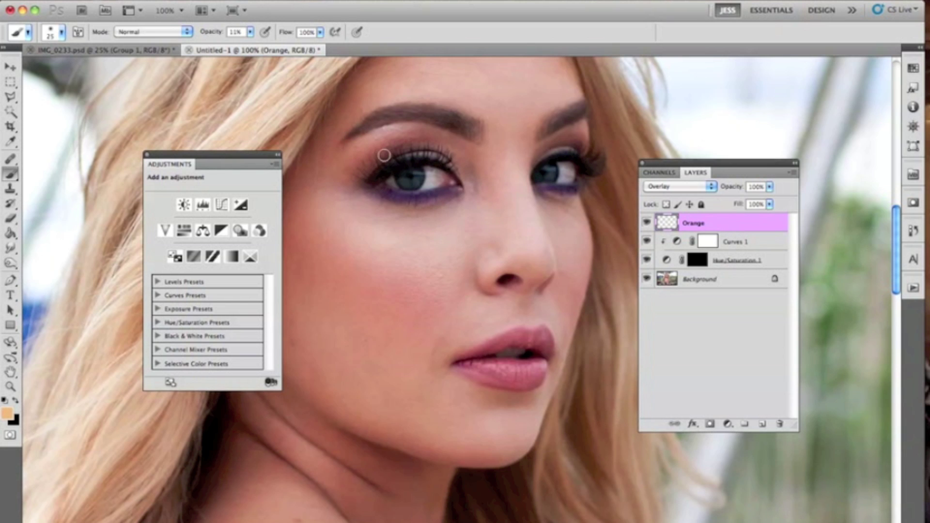
{"action": "key", "text": "bracketright"}
{"action": "mouse_move", "coordinate": [407, 184]}
{"action": "left_mouse_down"}
{"action": "mouse_move", "coordinate": [416, 177]}
{"action": "mouse_move", "coordinate": [407, 182]}
{"action": "left_mouse_up"}
{"action": "left_click_drag", "start_coordinate": [551, 170], "coordinate": [545, 177]}
Paint over both irises again with the brush at 33% opacity and slightly lower the Orange layer's opacity
{"action": "key", "text": "3"}
{"action": "mouse_move", "coordinate": [415, 192]}
{"action": "left_mouse_down"}
{"action": "mouse_move", "coordinate": [405, 179]}
{"action": "mouse_move", "coordinate": [418, 175]}
{"action": "mouse_move", "coordinate": [410, 187]}
{"action": "left_mouse_up"}
{"action": "left_click_drag", "start_coordinate": [559, 173], "coordinate": [541, 178]}
{"action": "left_click_drag", "start_coordinate": [733, 185], "coordinate": [724, 188]}
Adjust the saturation and hue of the irises' Hue/Saturation layer to turn the eyes brown again
{"action": "left_click", "coordinate": [771, 262]}
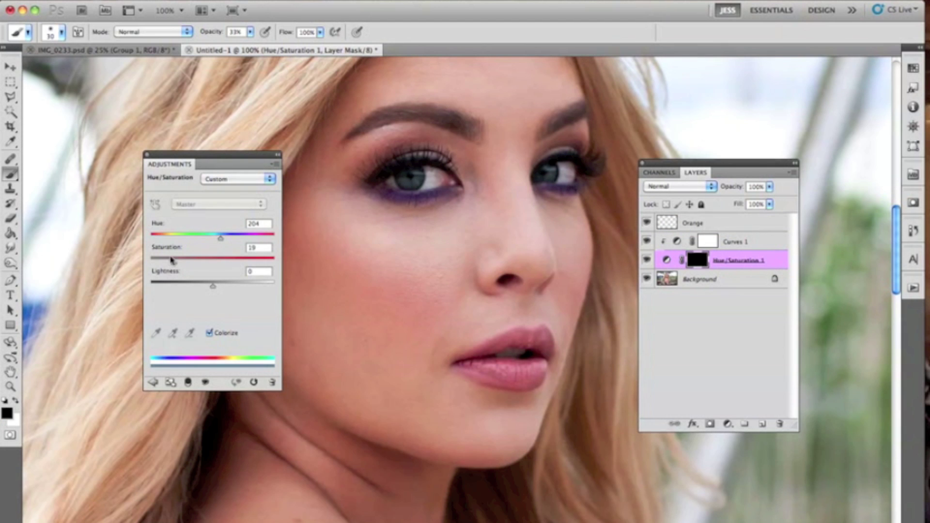
{"action": "left_click_drag", "start_coordinate": [170, 260], "coordinate": [171, 264]}
{"action": "left_click_drag", "start_coordinate": [168, 243], "coordinate": [165, 264]}
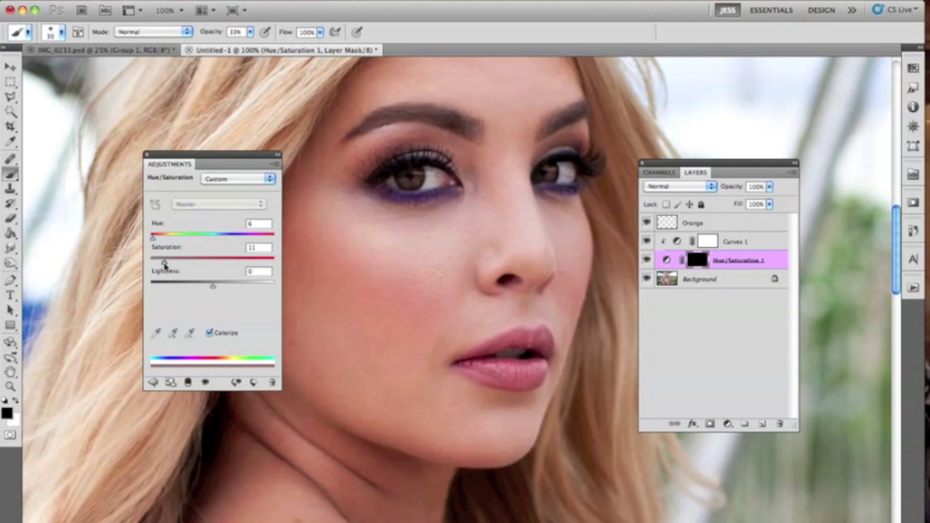
Darken the irises by moving the shadow point of the Curves layer to input 91, output 63
{"action": "left_click", "coordinate": [741, 242]}
{"action": "left_click_drag", "start_coordinate": [212, 297], "coordinate": [210, 296]}
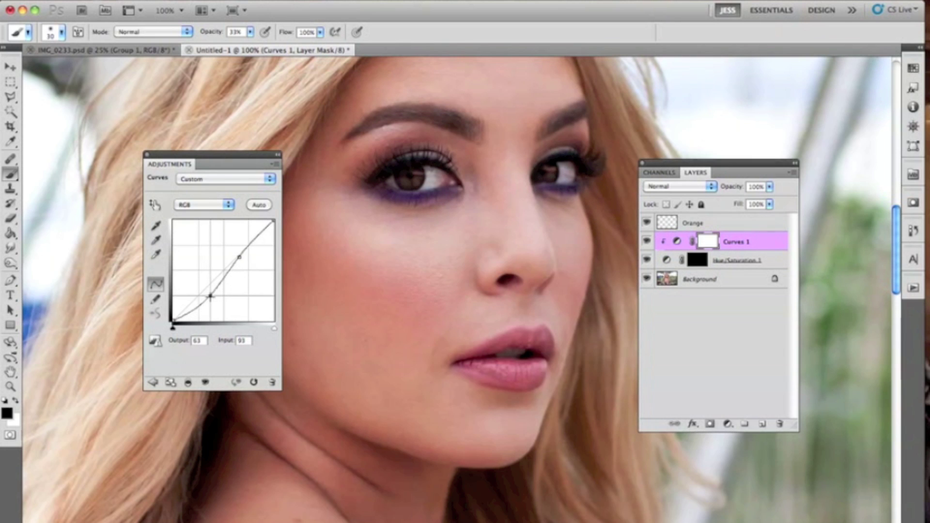
{"action": "left_click_drag", "start_coordinate": [210, 297], "coordinate": [209, 296]}
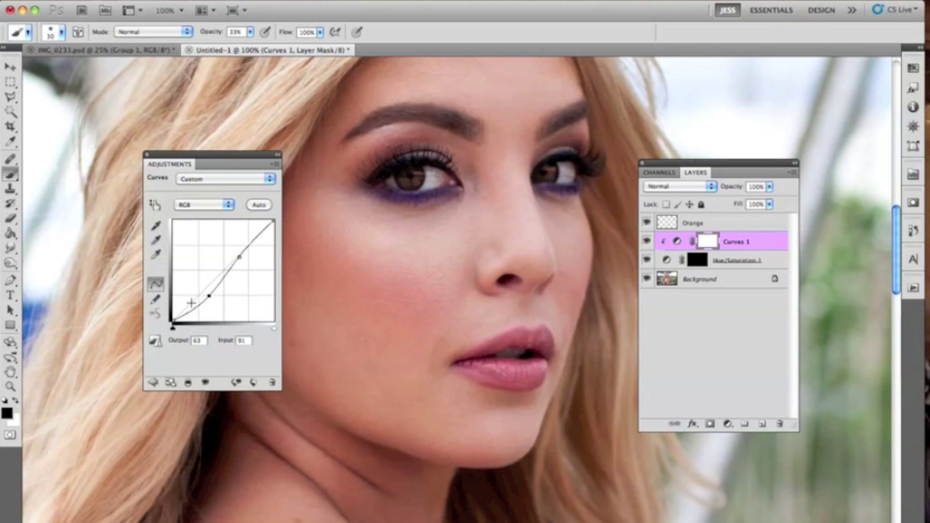
Group the Orange, Curves and Hue/Saturation layers together above the Background
{"action": "key", "text": "super+minus"}
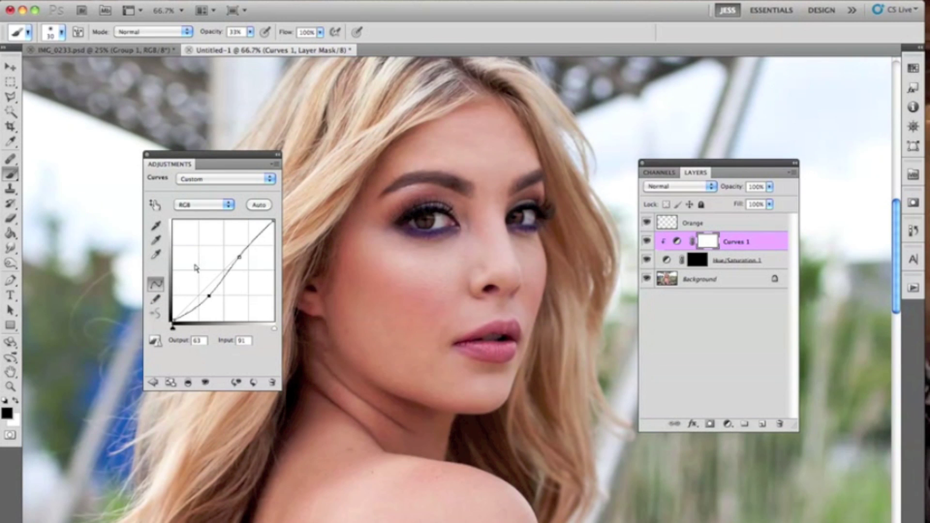
{"action": "key", "text": "super+minus"}
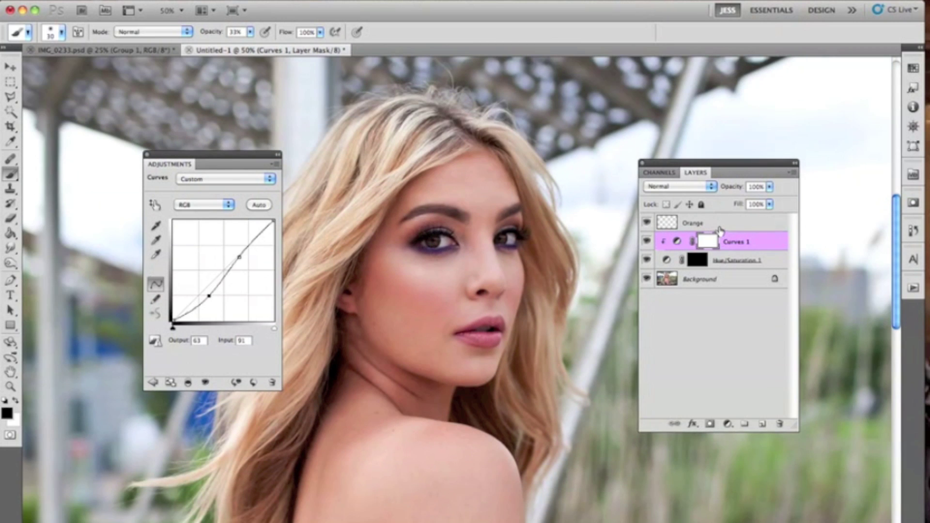
{"action": "left_click", "coordinate": [717, 223]}
{"action": "left_click", "coordinate": [771, 262], "text": "shift"}
{"action": "key", "text": "super+g"}
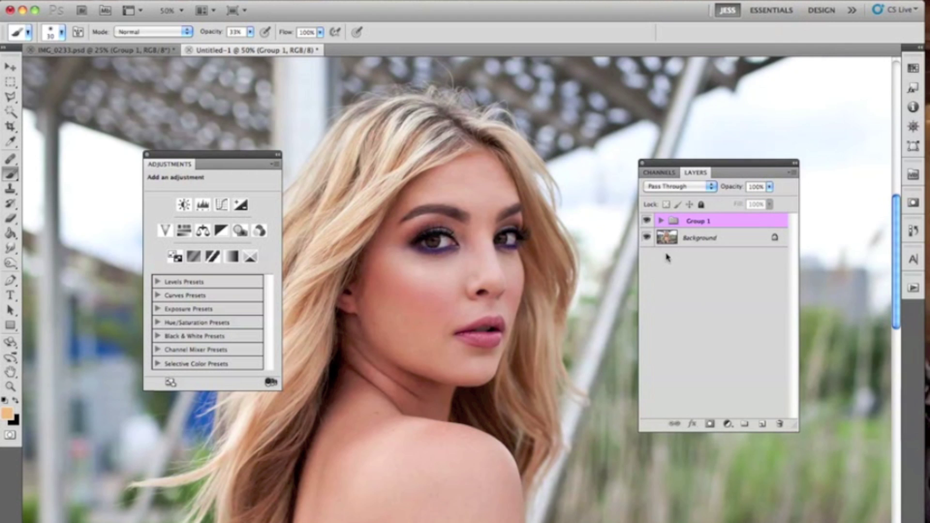
Hide and reshow the eye-colour group to compare the model's eyes before and after the edit
{"action": "left_click", "coordinate": [648, 221]}
{"action": "key", "text": "super+plus"}
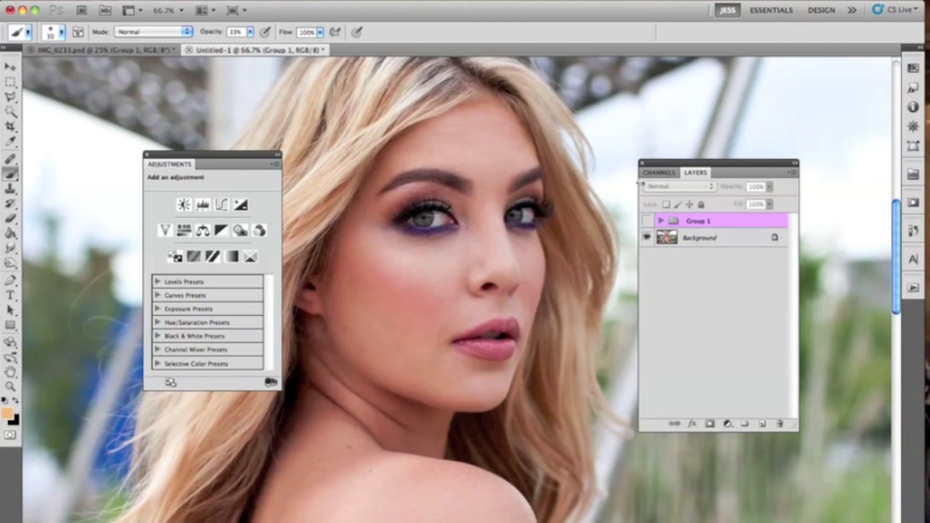
{"action": "mouse_move", "coordinate": [502, 227]}
{"action": "left_mouse_down"}
{"action": "mouse_move", "coordinate": [492, 240]}
{"action": "mouse_move", "coordinate": [501, 243]}
{"action": "left_mouse_up"}
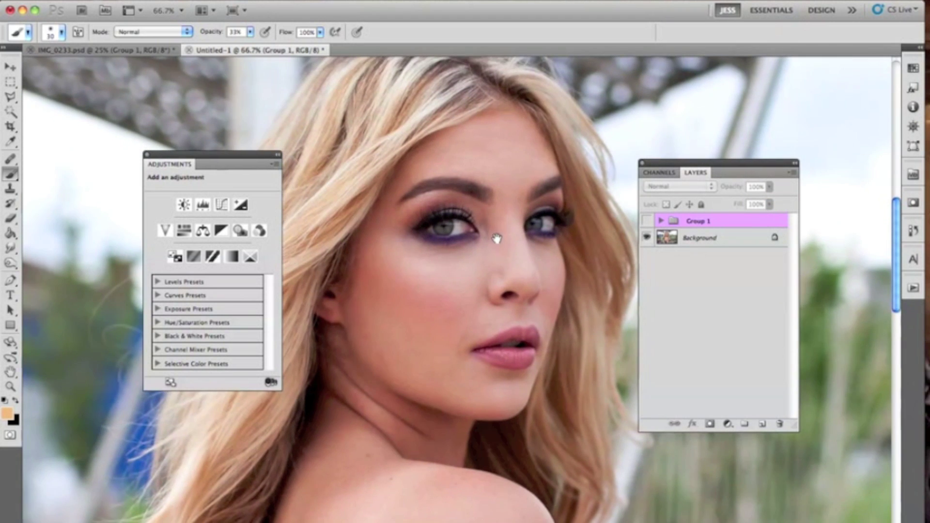
{"action": "left_click", "coordinate": [648, 222]}
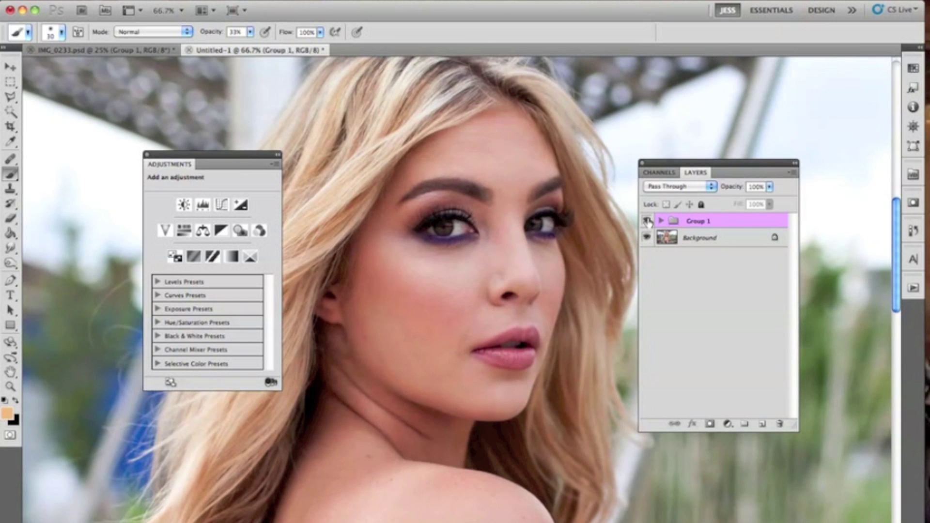
Switch to the Move tool and shift the Layers palette slightly away from the portrait
{"action": "left_click", "coordinate": [10, 66]}
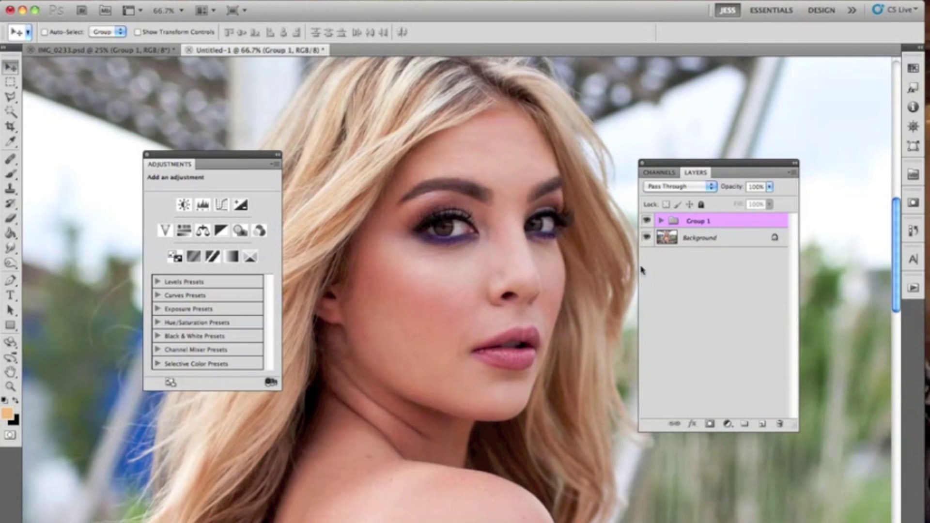
{"action": "left_click_drag", "start_coordinate": [652, 163], "coordinate": [673, 164]}
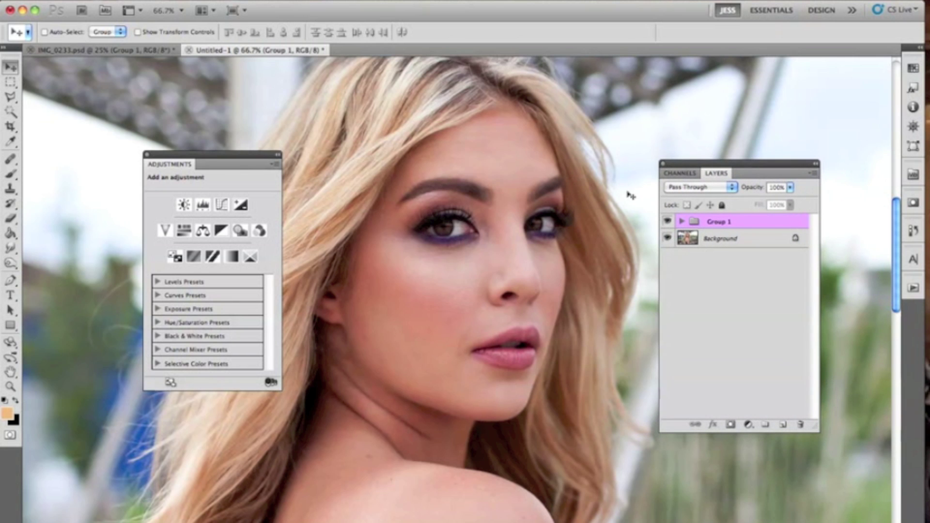